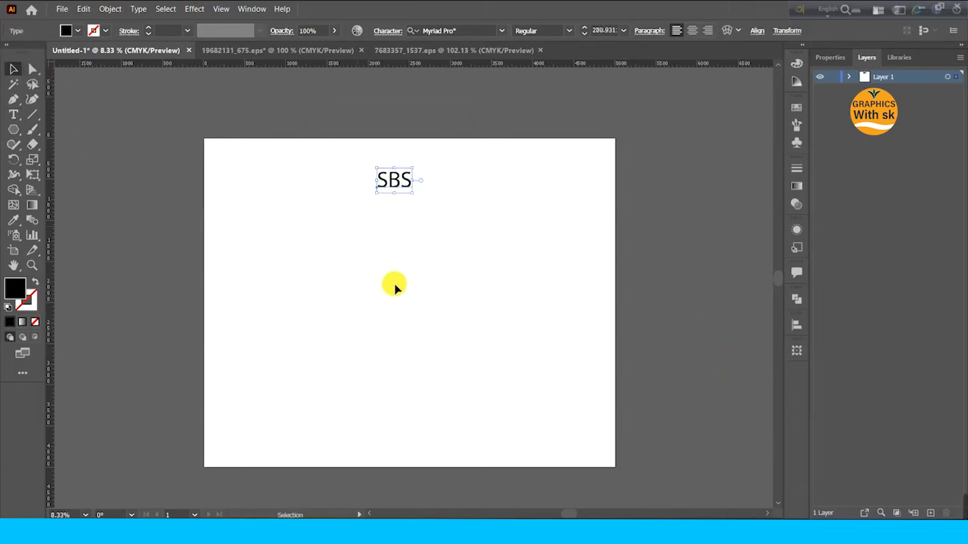
Set the font of the SBS text to Exo Extra Bold
click(668, 484)
scroll(324, 244, down, 1)
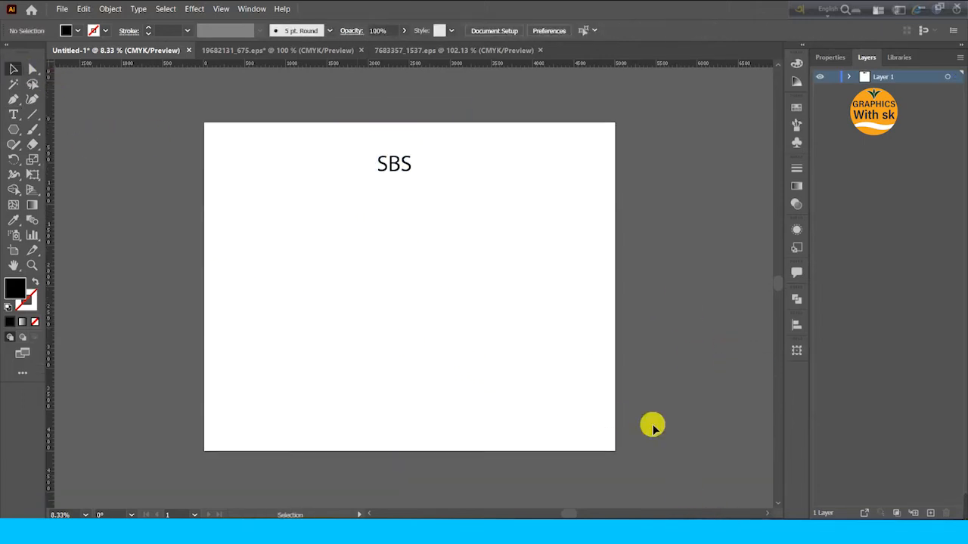
click(396, 163)
click(437, 30)
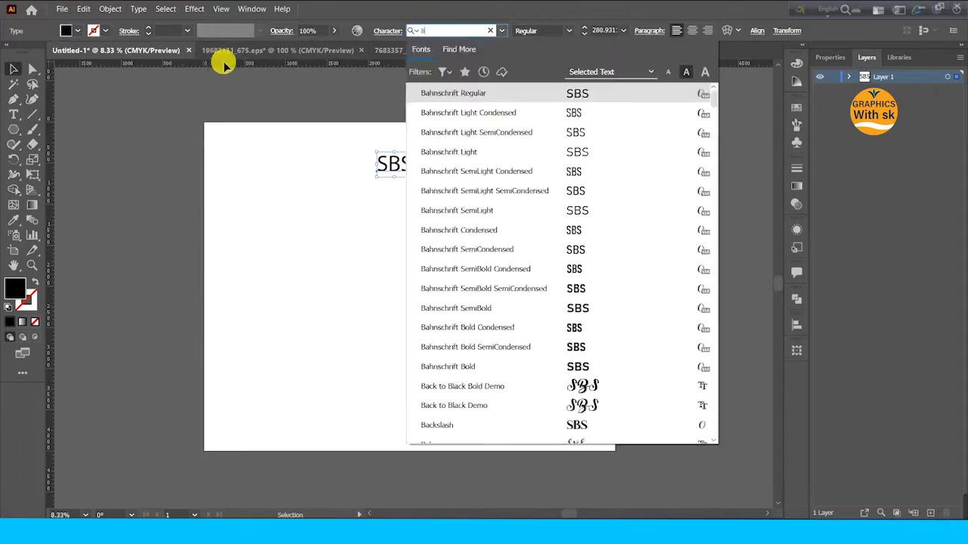
scroll(508, 205, down, 3)
click(490, 30)
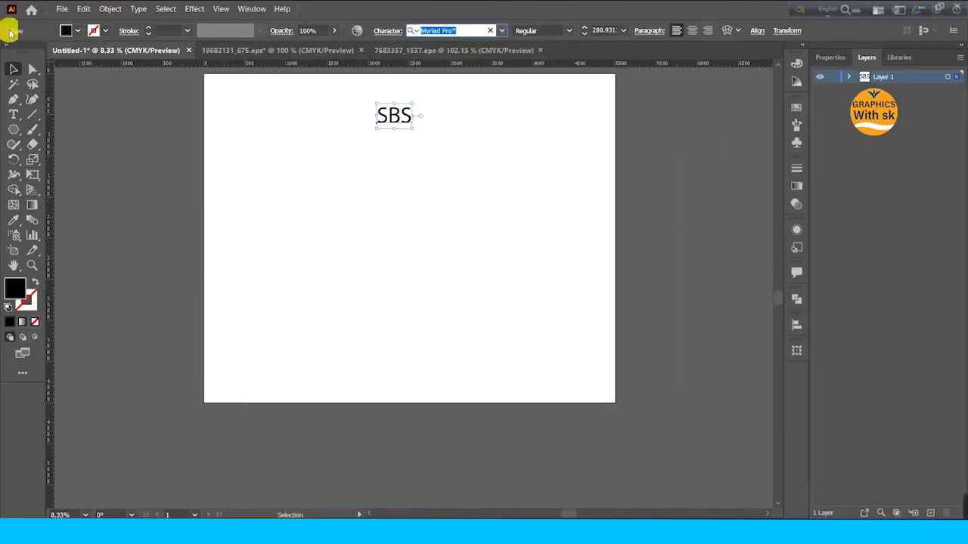
text(Bold)
scroll(579, 270, down, 15)
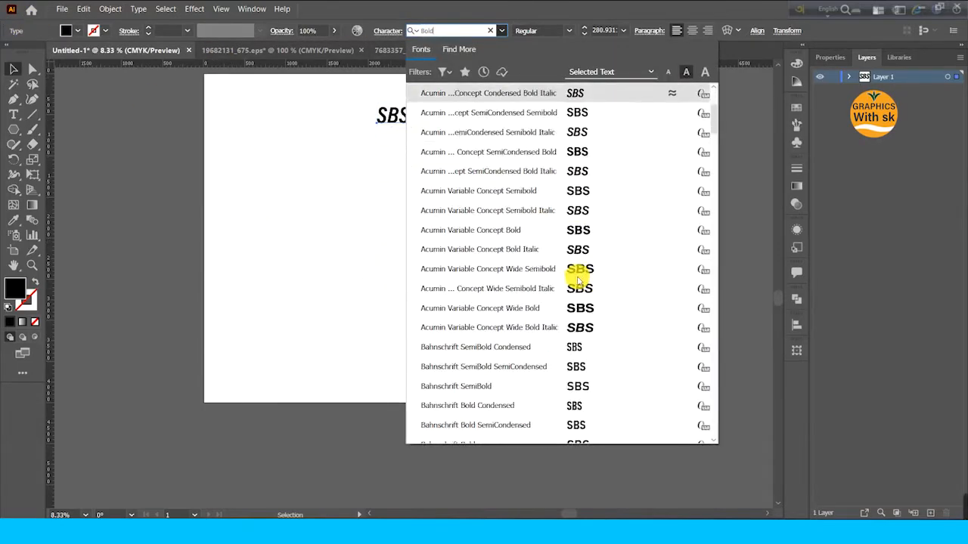
scroll(587, 272, down, 10)
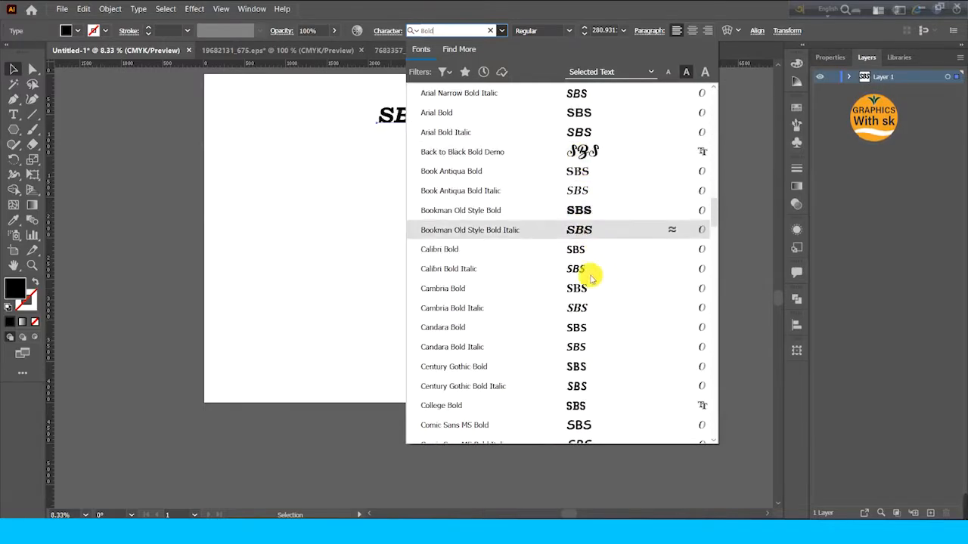
scroll(578, 238, down, 8)
scroll(594, 226, down, 1)
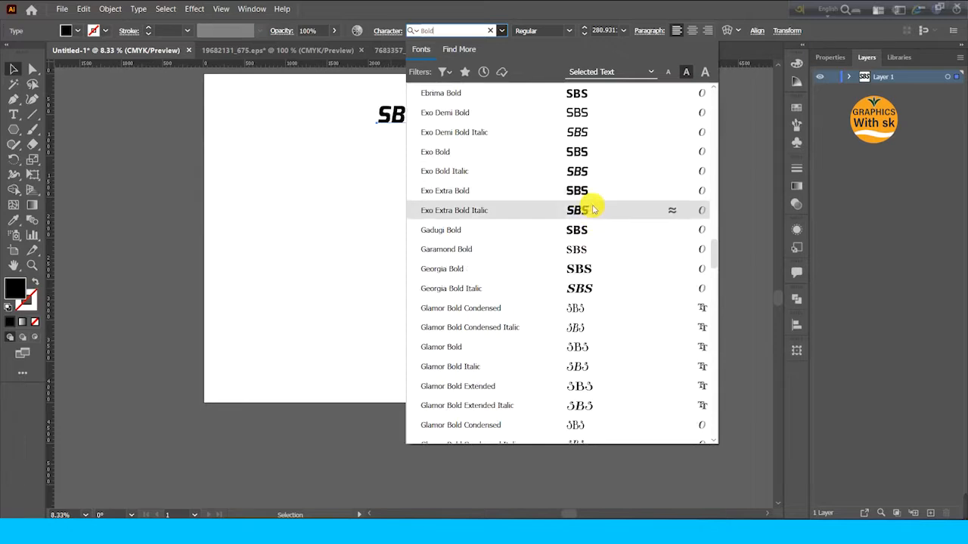
click(585, 192)
scroll(452, 239, up, 1)
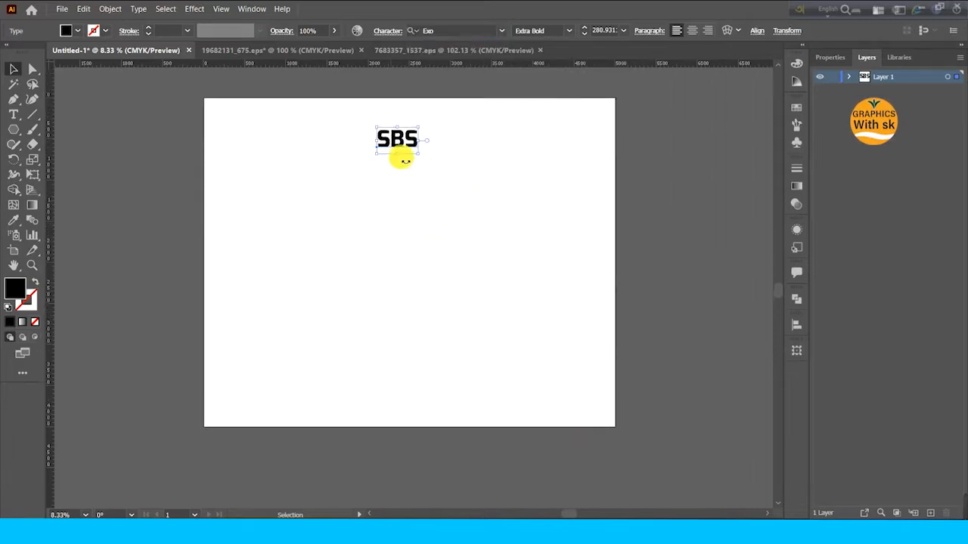
Enlarge the SBS text to several times its size and place it in the upper middle of the artboard
key(ctrl+equal)
scroll(438, 262, down, 1)
key(ctrl+equal)
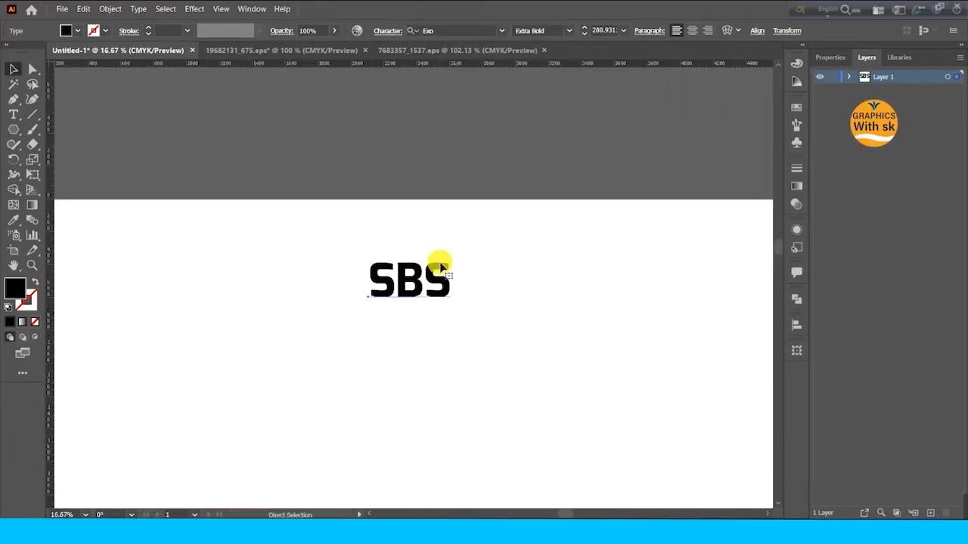
scroll(438, 264, down, 2)
drag(415, 174, 190, 371)
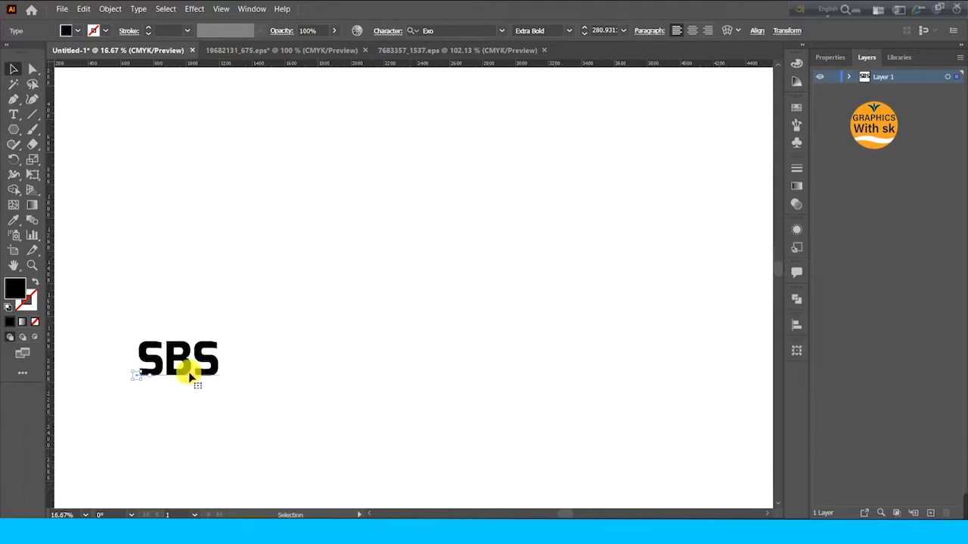
click(111, 8)
key(Escape)
drag(176, 343, 358, 188)
drag(358, 253, 415, 421)
click(630, 313)
drag(444, 306, 491, 250)
click(672, 267)
Expand the SBS text's object and fill into outlines and ungroup the letters
right_click(368, 255)
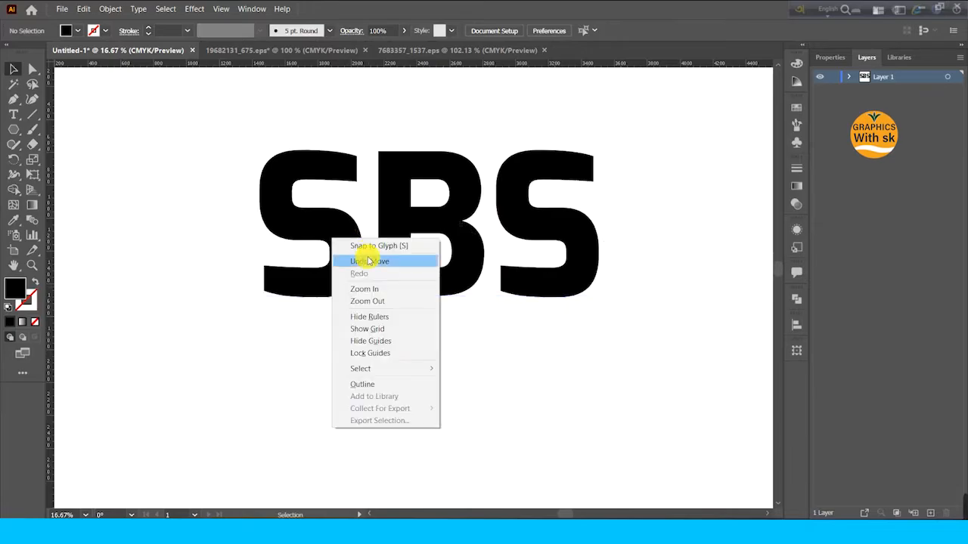
key(Escape)
click(112, 11)
click(134, 156)
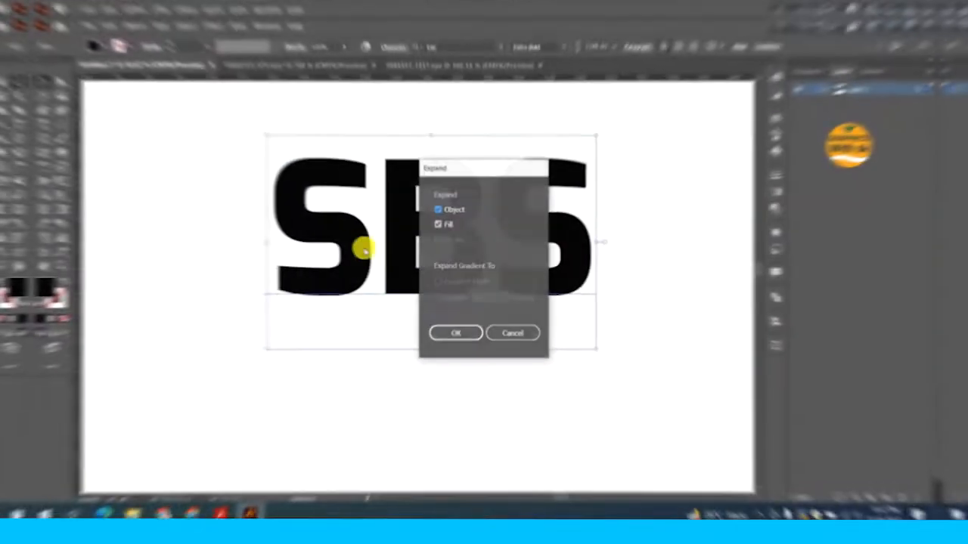
click(463, 338)
right_click(403, 261)
click(438, 339)
click(658, 339)
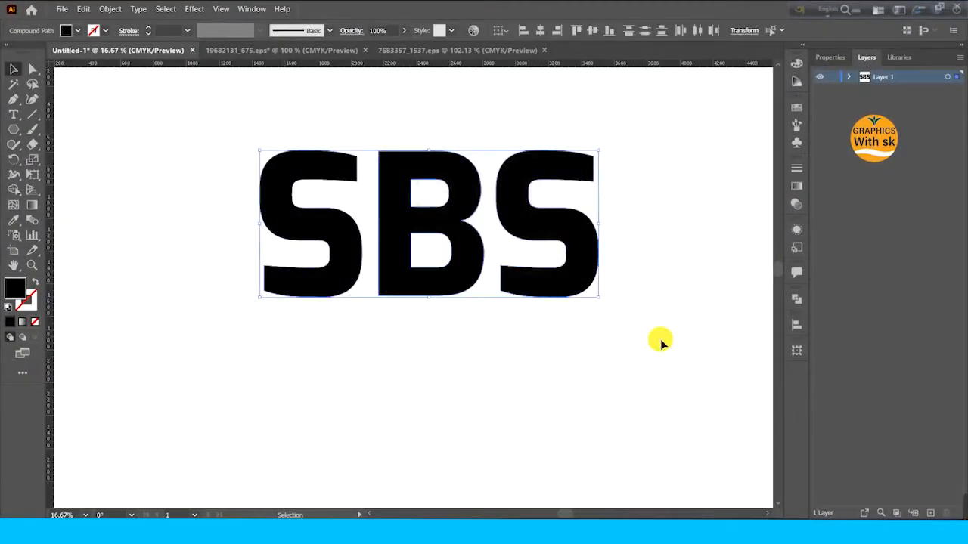
Move the first S over the B and fill the B with pinkish red FF0049
drag(300, 223, 417, 230)
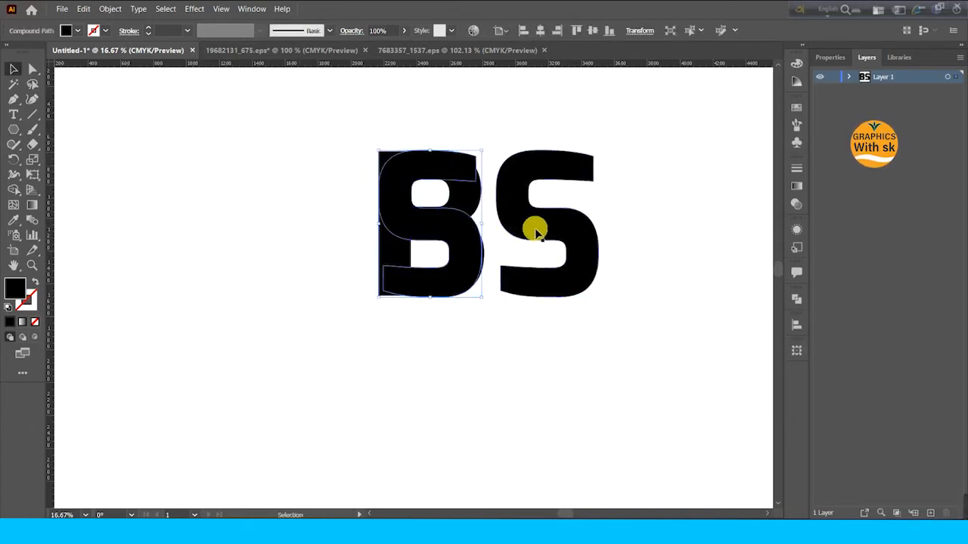
click(481, 195)
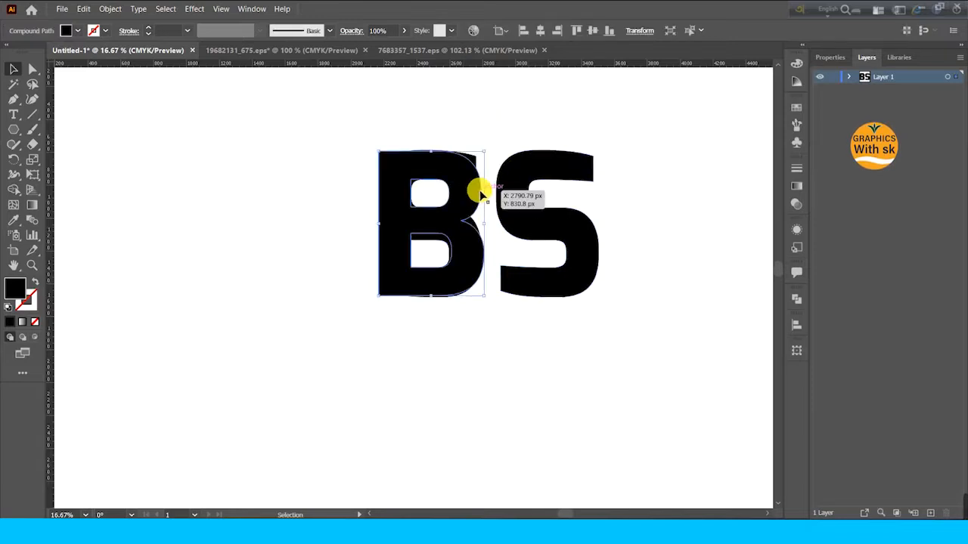
double_click(12, 291)
drag(456, 279, 490, 180)
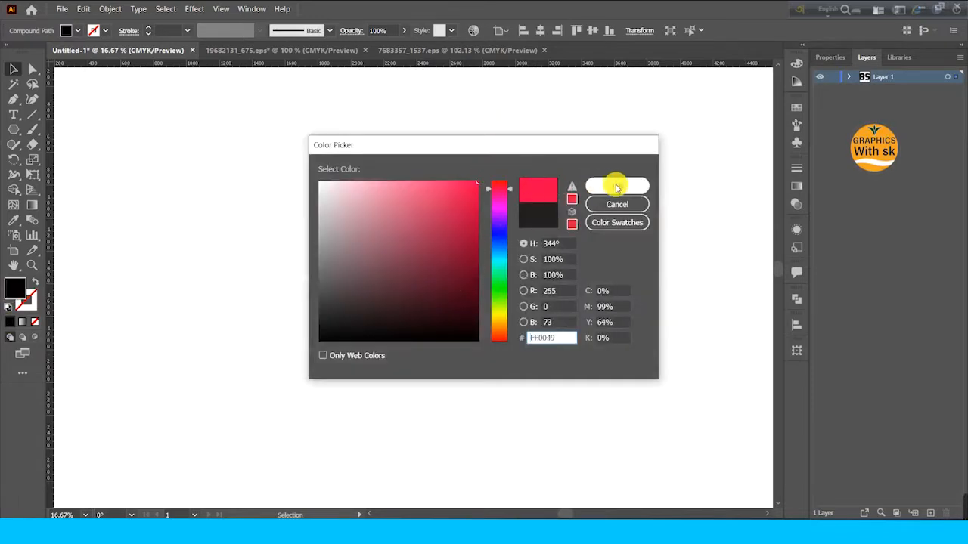
click(616, 187)
Fill the black S behind the B with golden yellow
click(475, 165)
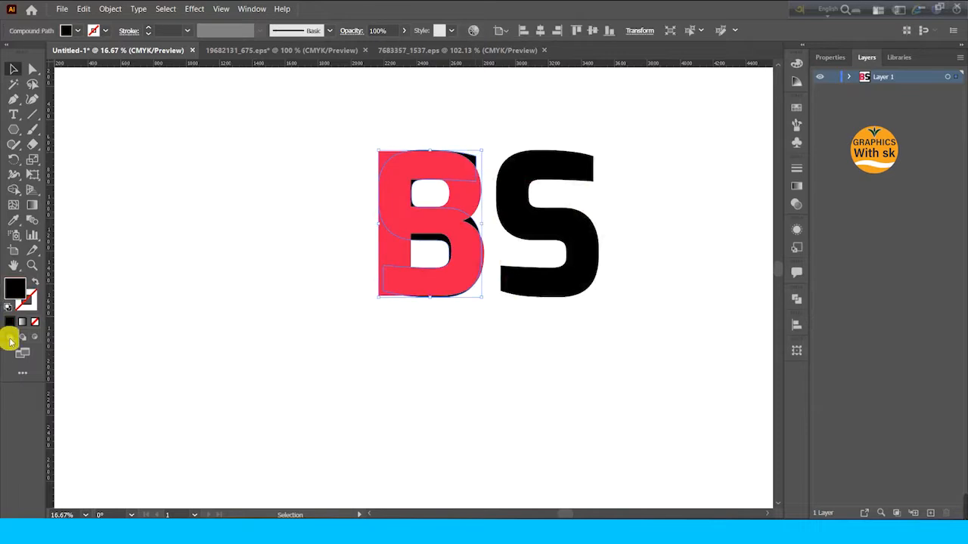
double_click(12, 295)
click(495, 319)
drag(464, 214, 513, 160)
click(617, 186)
click(523, 380)
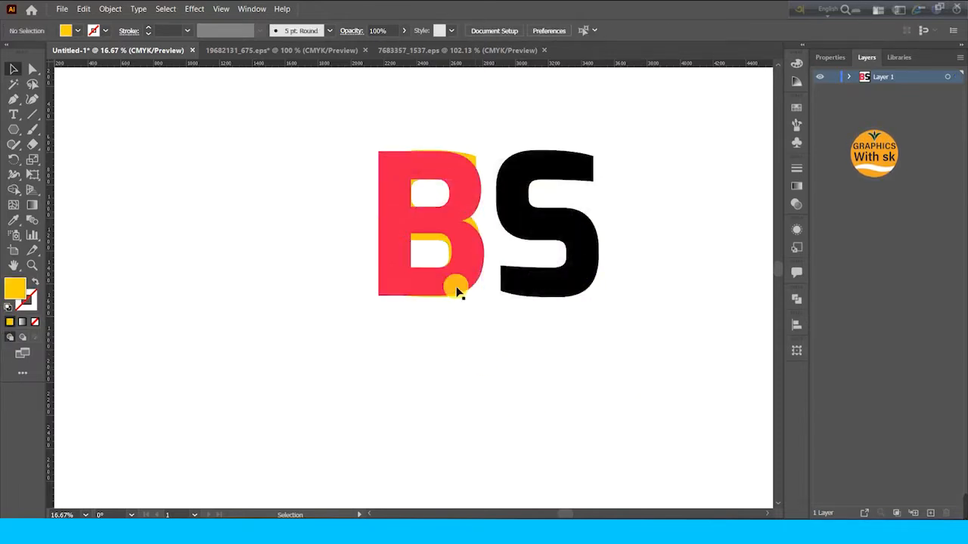
click(471, 162)
click(544, 385)
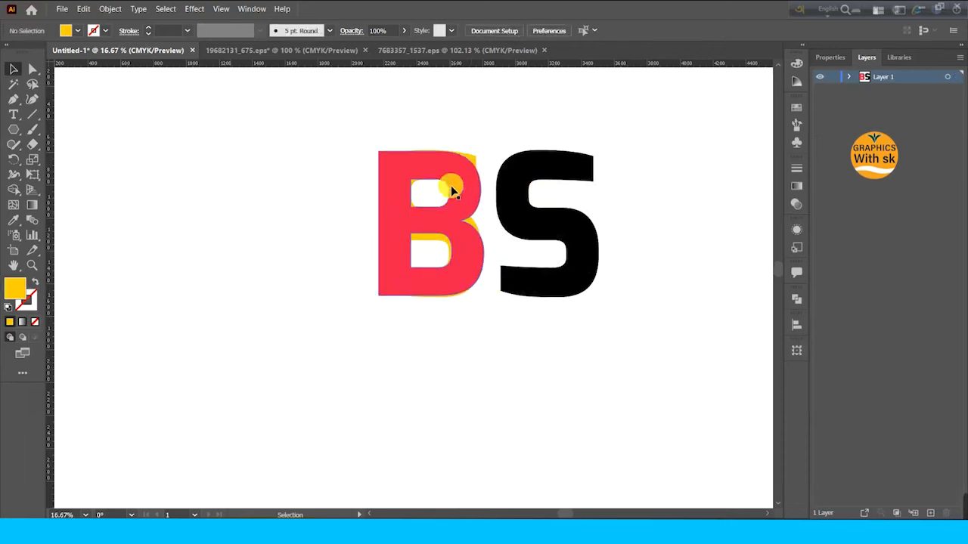
Move the black S over the B's left side and the yellow S out behind the B's right side
click(470, 162)
drag(471, 169, 471, 206)
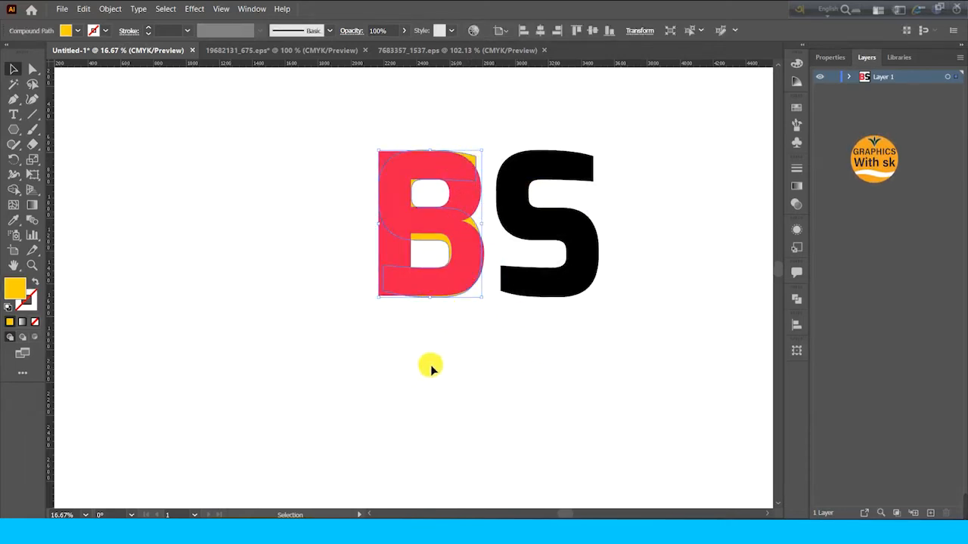
drag(537, 231, 356, 234)
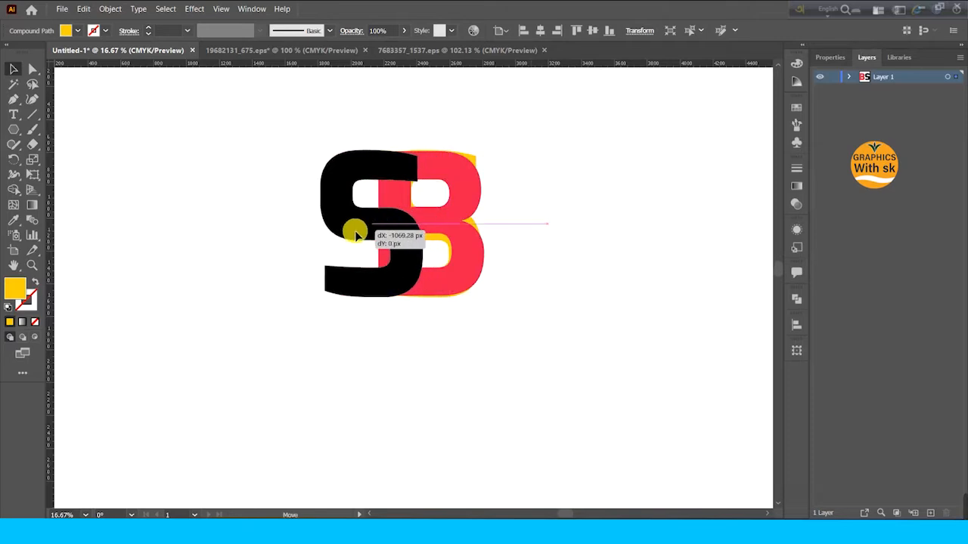
drag(477, 162, 535, 158)
click(623, 192)
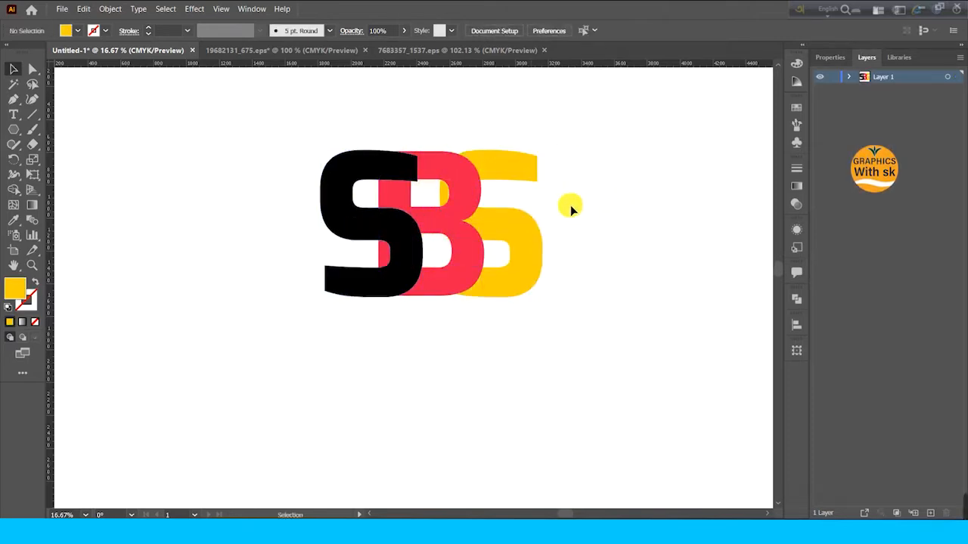
drag(518, 237, 517, 225)
Align all three letters to each other by their vertical centers
drag(199, 172, 643, 279)
click(591, 31)
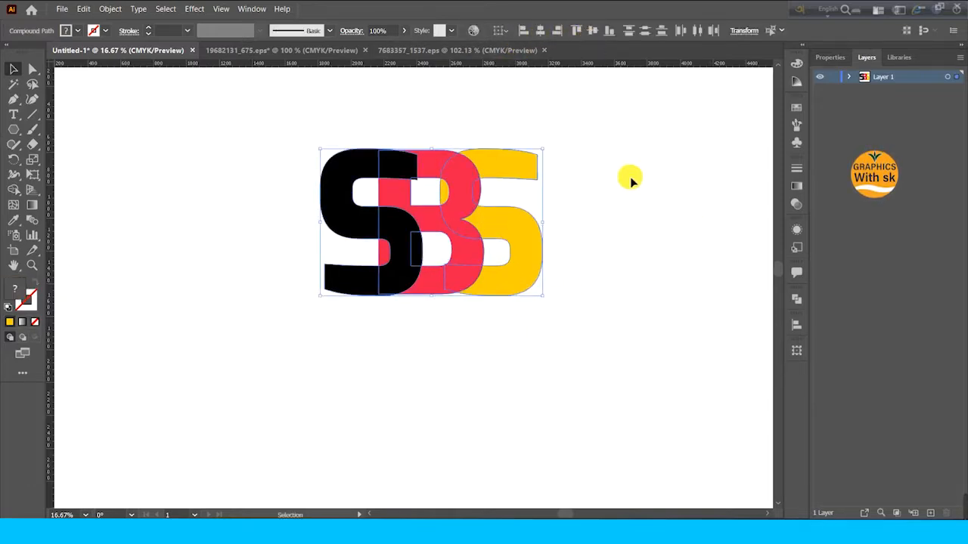
click(629, 193)
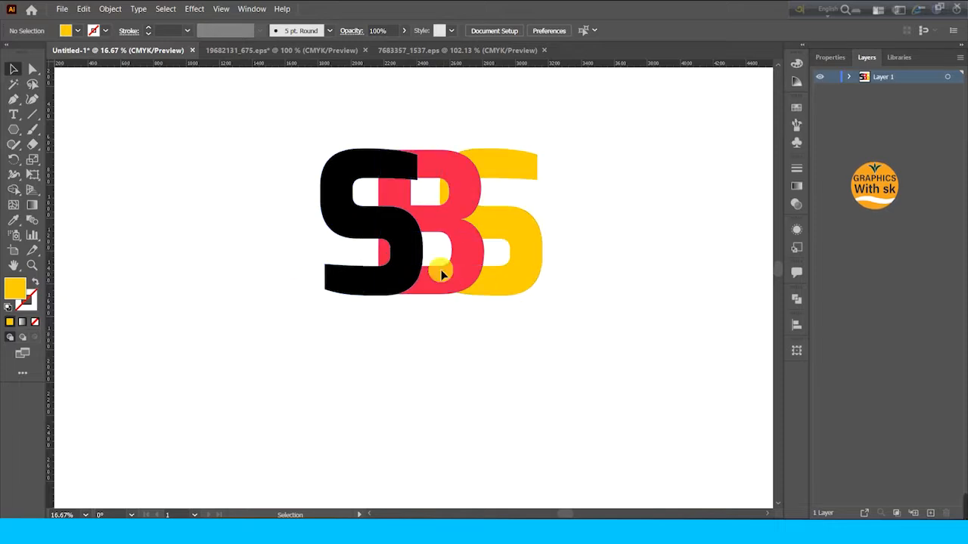
Fill the black S with dark blue
click(385, 227)
double_click(15, 291)
drag(483, 296, 499, 259)
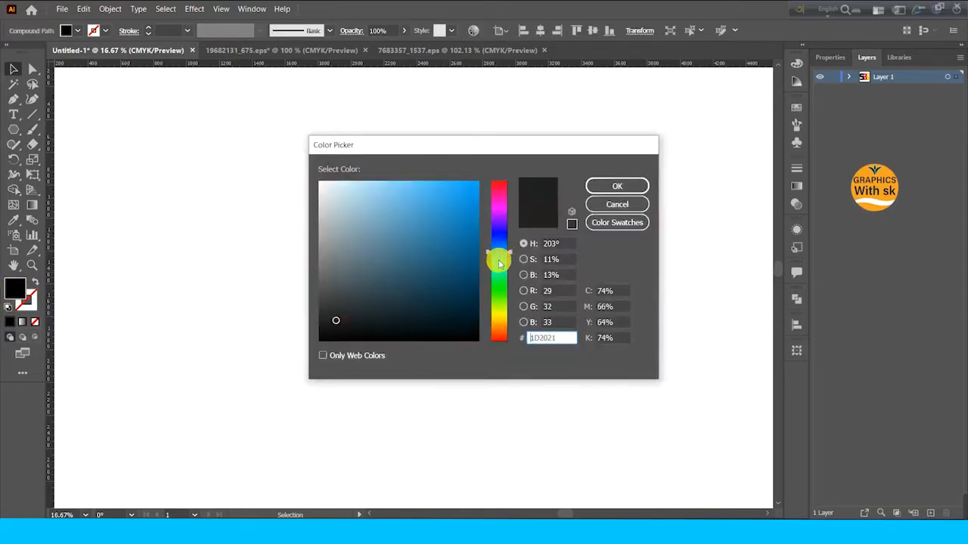
click(477, 274)
click(589, 191)
click(570, 215)
Fill the B with dark purple
click(462, 250)
double_click(15, 290)
drag(498, 218, 497, 204)
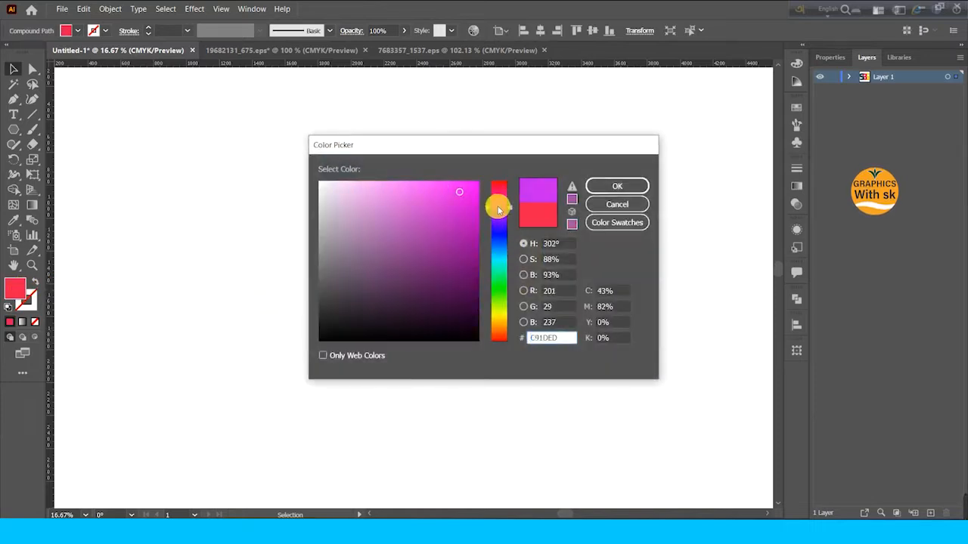
drag(464, 259, 486, 264)
click(593, 189)
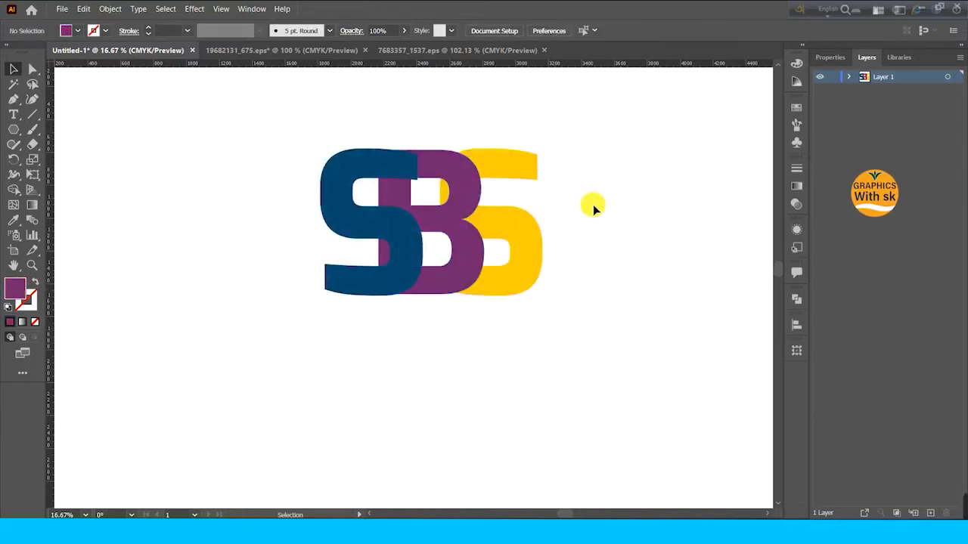
Change the B's fill to bright magenta DD03D8
double_click(15, 289)
click(443, 220)
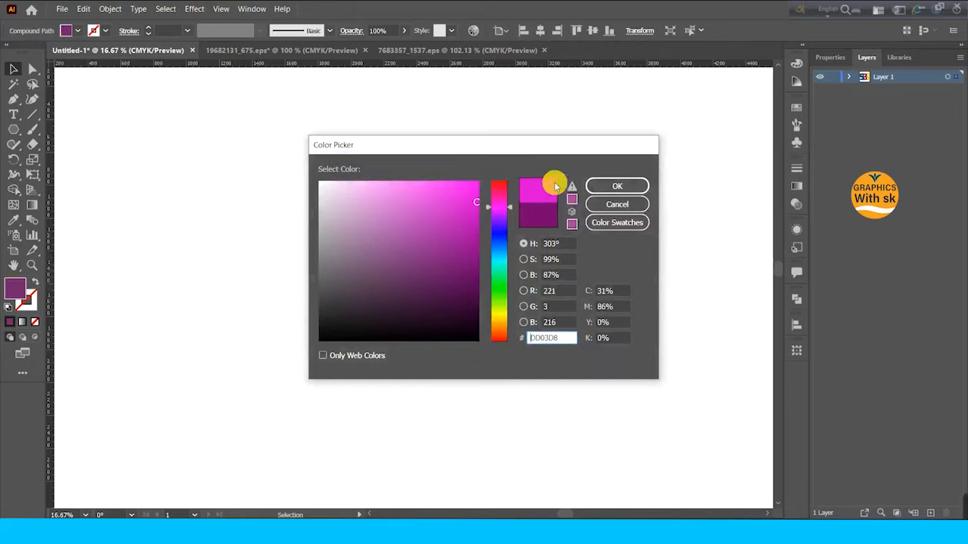
click(591, 188)
click(592, 188)
Fill the B with coral red FF4D4D
click(423, 217)
double_click(15, 289)
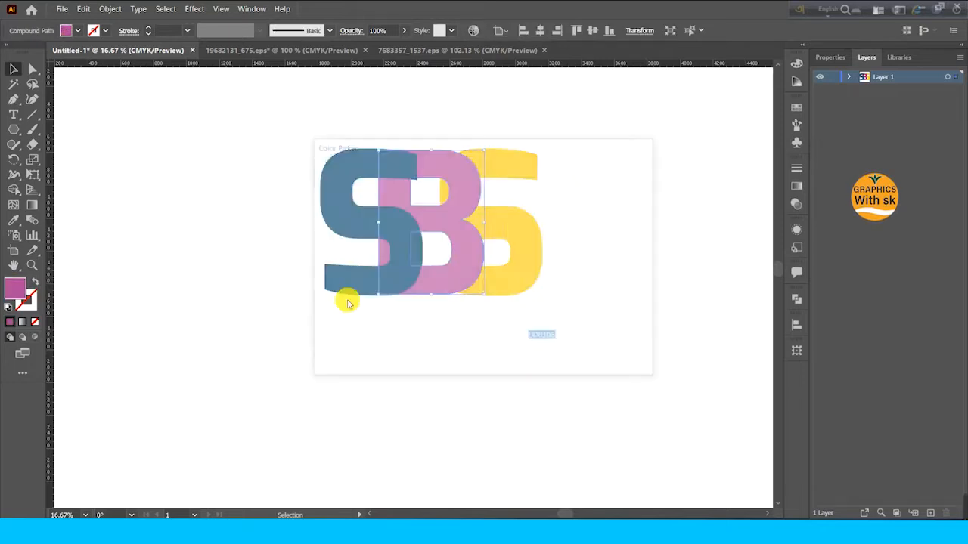
drag(492, 248, 499, 326)
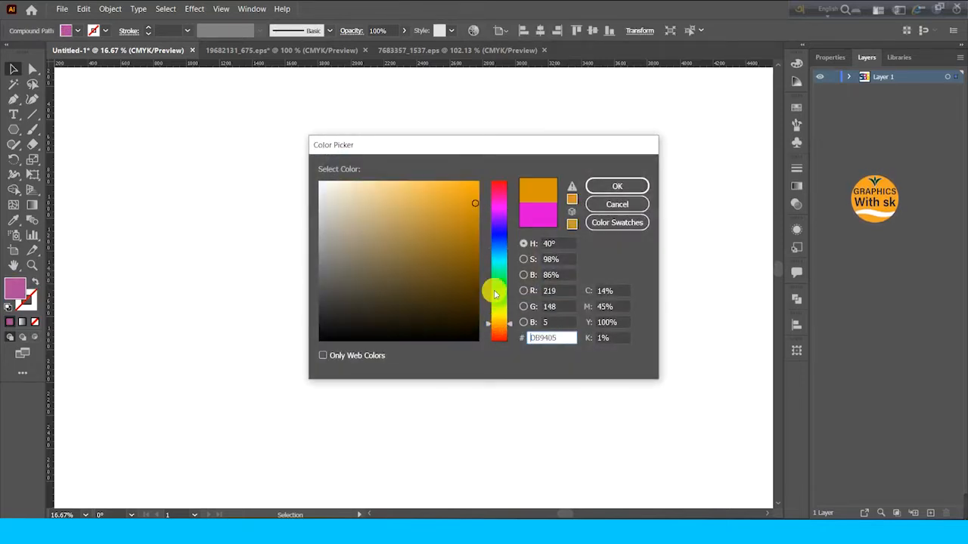
drag(493, 222, 514, 352)
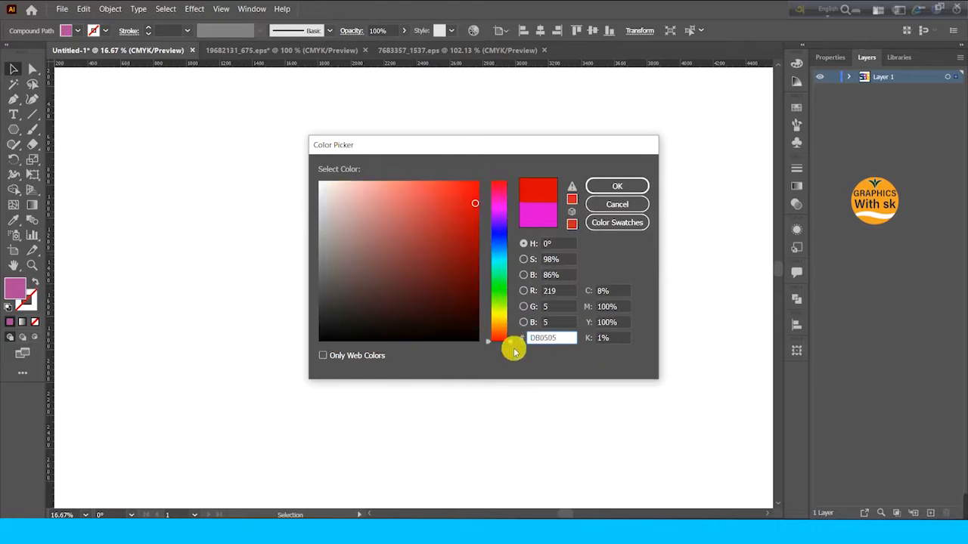
drag(427, 187, 430, 181)
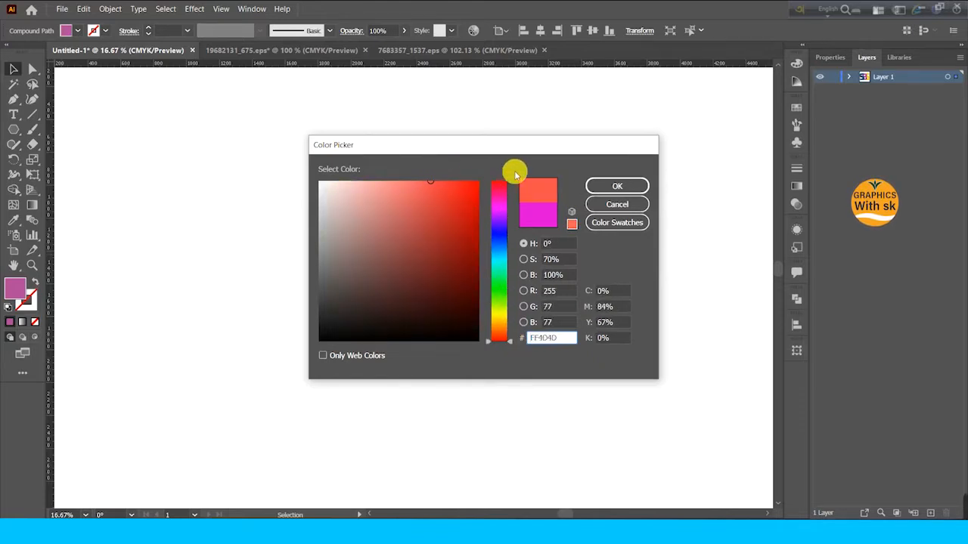
click(610, 186)
click(600, 240)
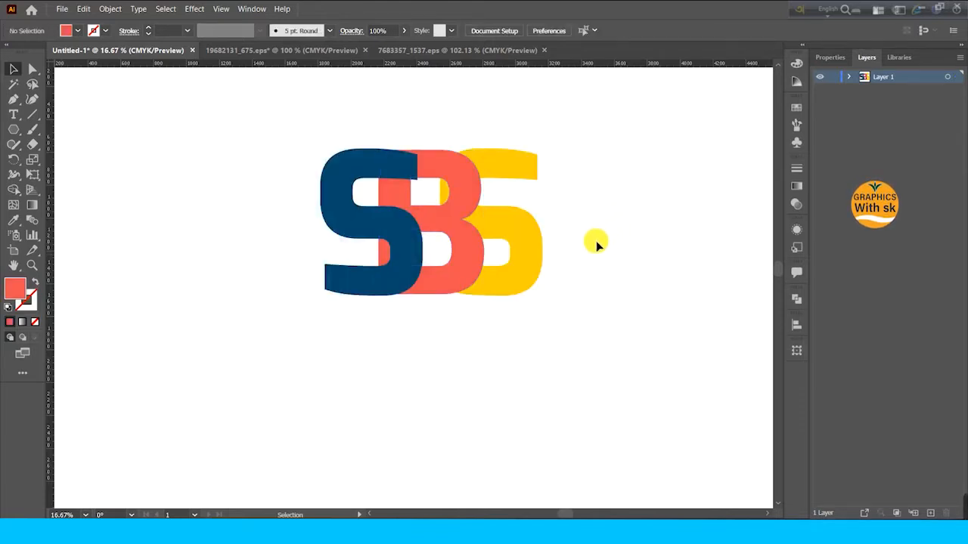
Spread the letters slightly by shifting the yellow S to the right and the dark blue S to the left
drag(520, 242, 527, 236)
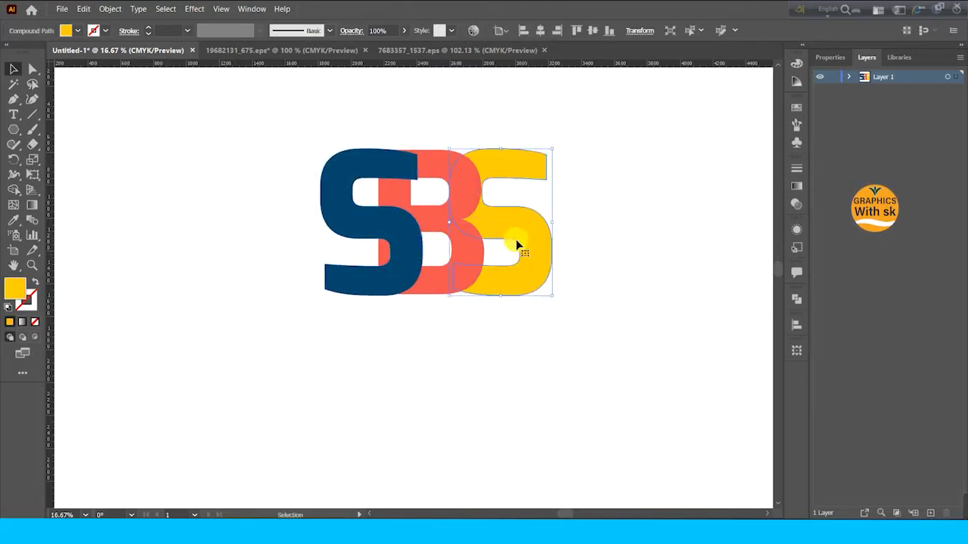
drag(395, 273, 382, 272)
click(422, 351)
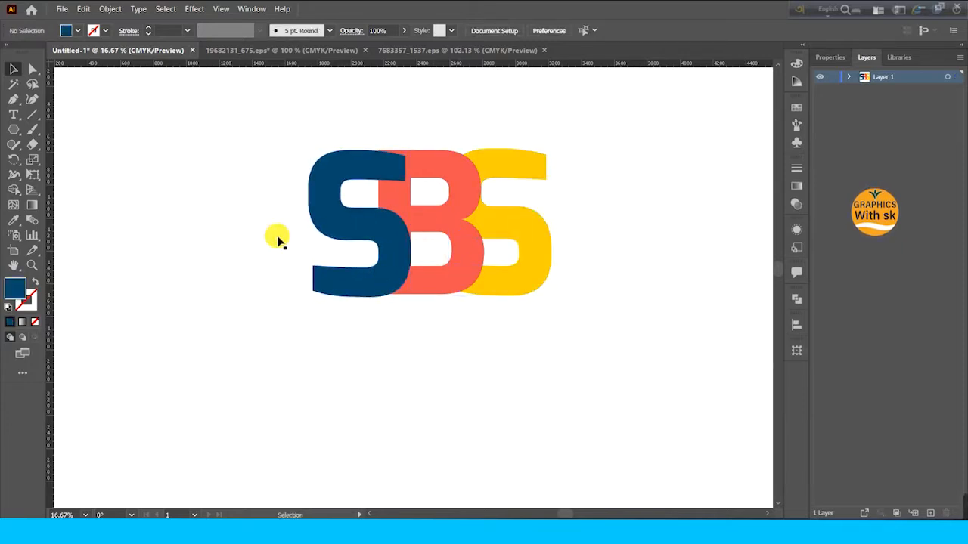
Try cutting away the areas where the three letters overlap with the Shape Builder tool
key(ctrl+a)
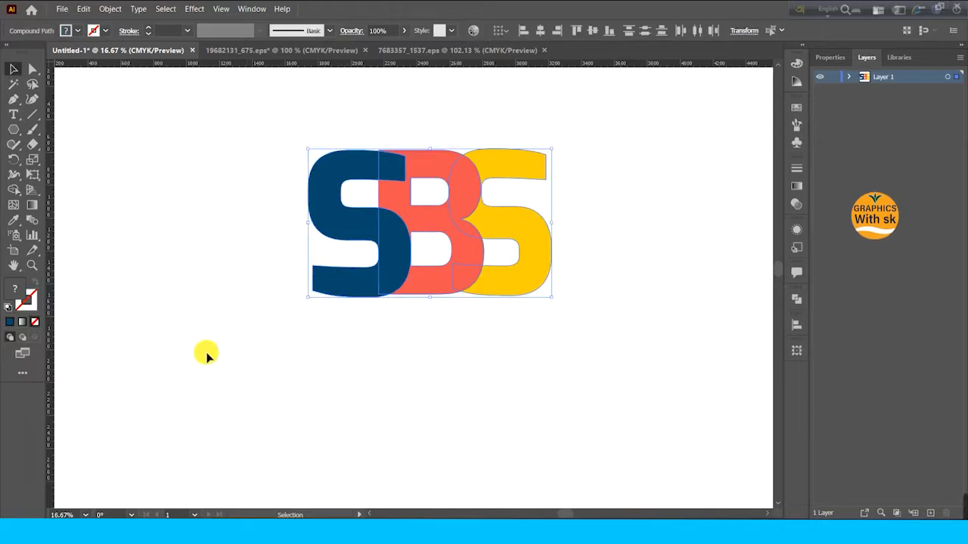
click(231, 312)
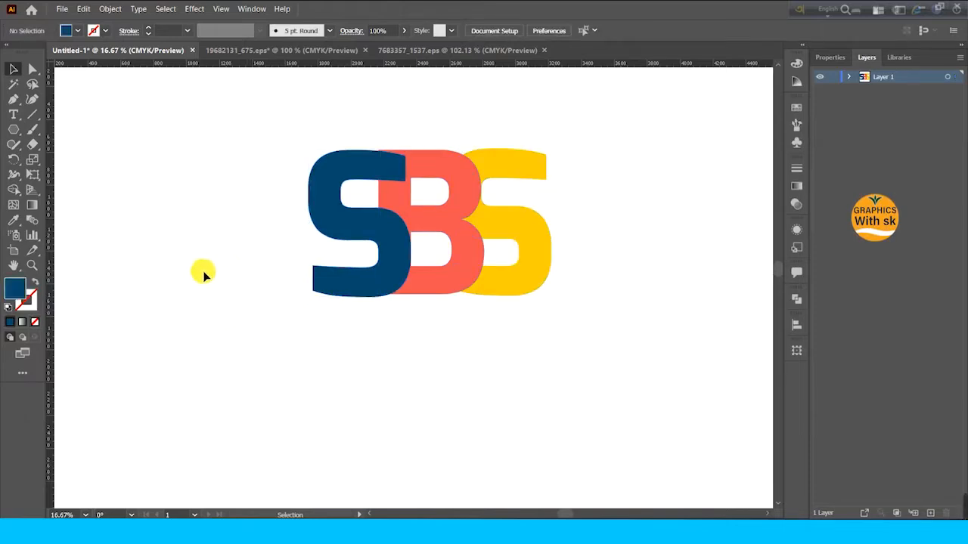
drag(189, 123, 432, 347)
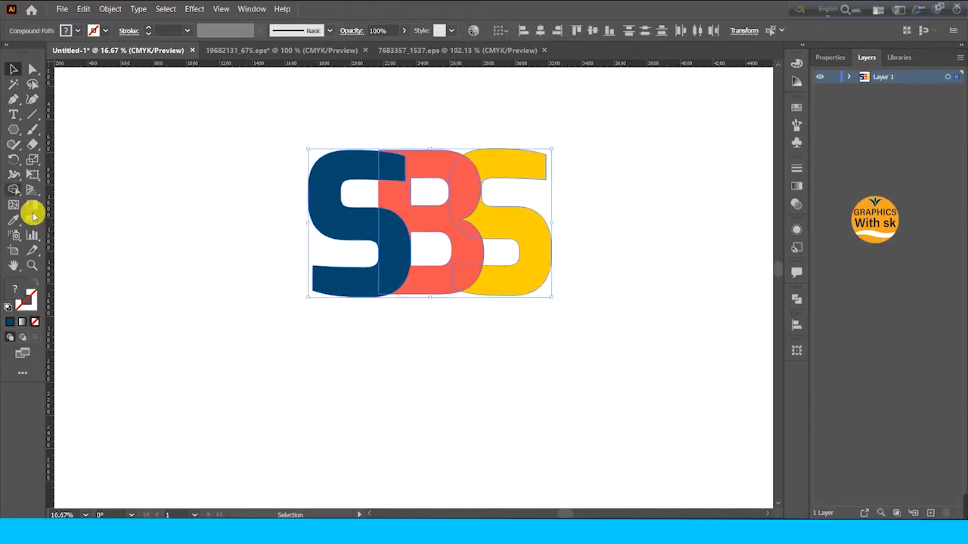
click(13, 189)
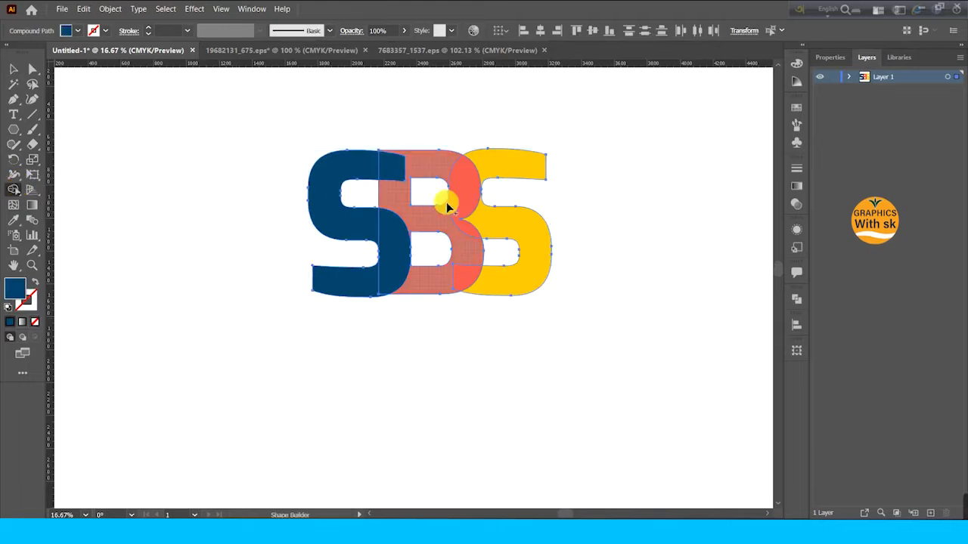
click(391, 173)
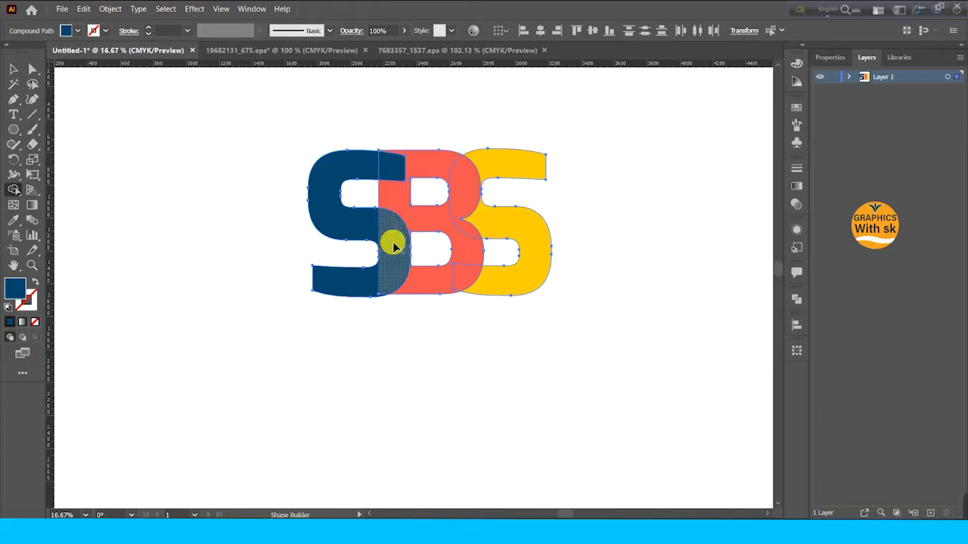
alt+click(393, 246)
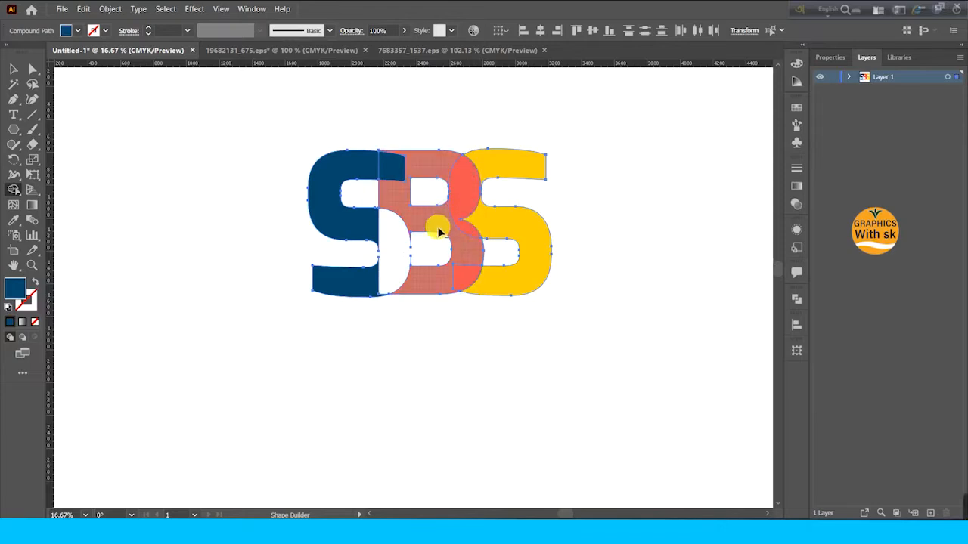
click(395, 173)
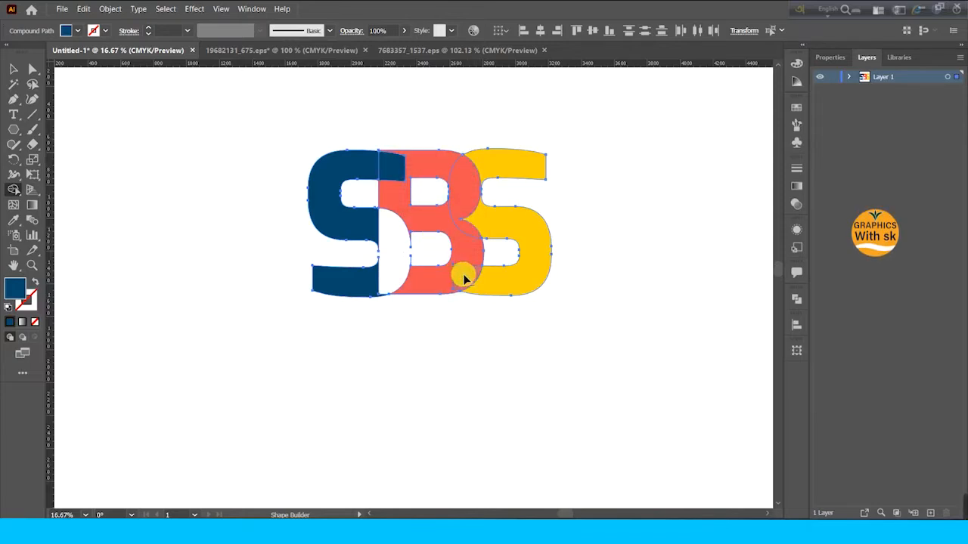
alt+click(465, 279)
alt+click(466, 188)
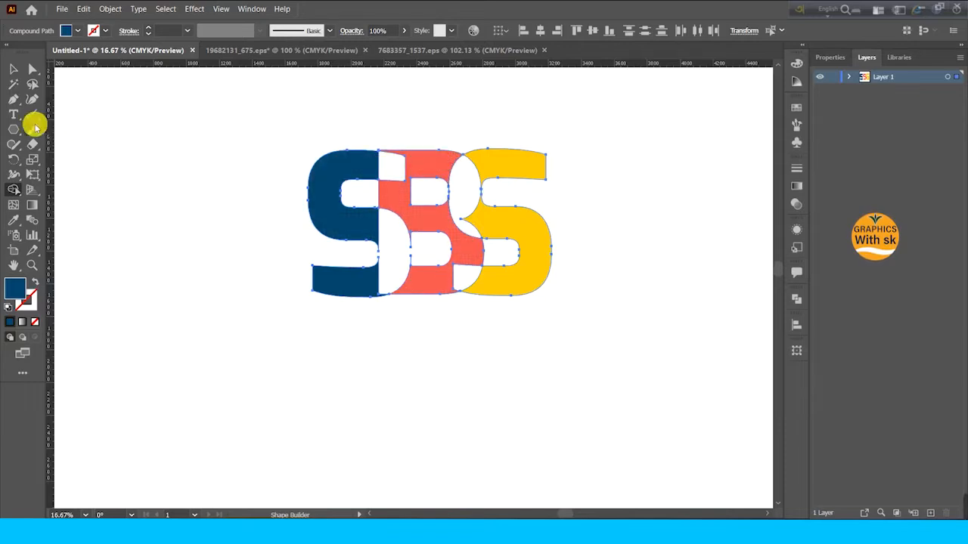
click(14, 70)
click(101, 141)
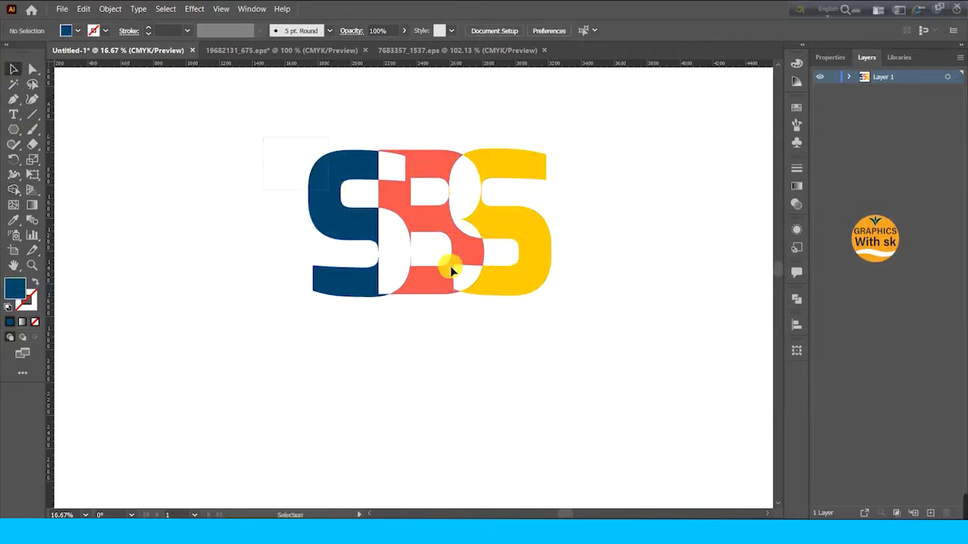
Undo the trial move of the lettermark and the Shape Builder cuts
drag(409, 241, 472, 267)
drag(435, 223, 522, 261)
scroll(498, 266, right, 9)
drag(340, 268, 682, 264)
scroll(672, 280, right, 3)
key(ctrl+z)
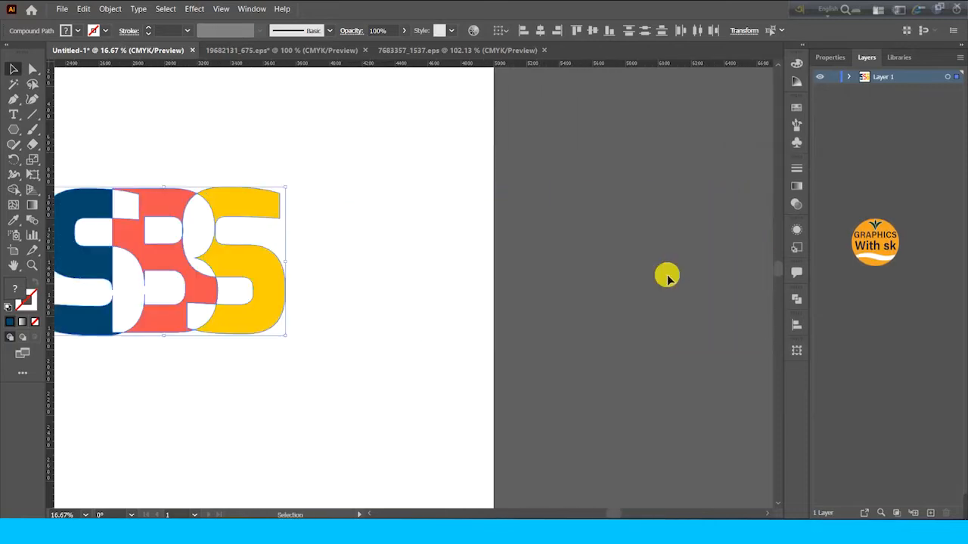
scroll(657, 277, left, 3)
key(ctrl+z)
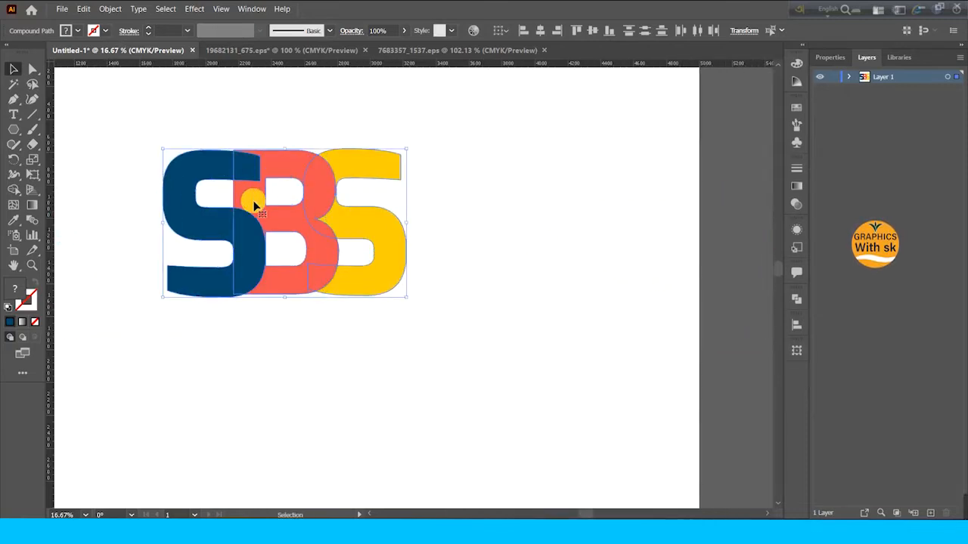
Turn the B into a coral outline by swapping its fill and stroke, with a 30 pt stroke weight
click(223, 135)
scroll(409, 170, left, 4)
drag(246, 105, 500, 298)
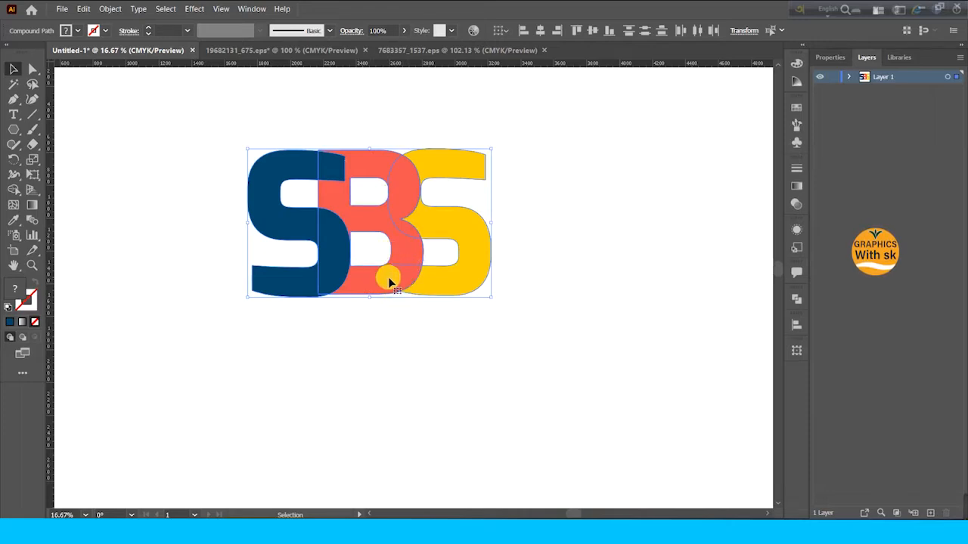
click(328, 129)
click(357, 157)
click(36, 282)
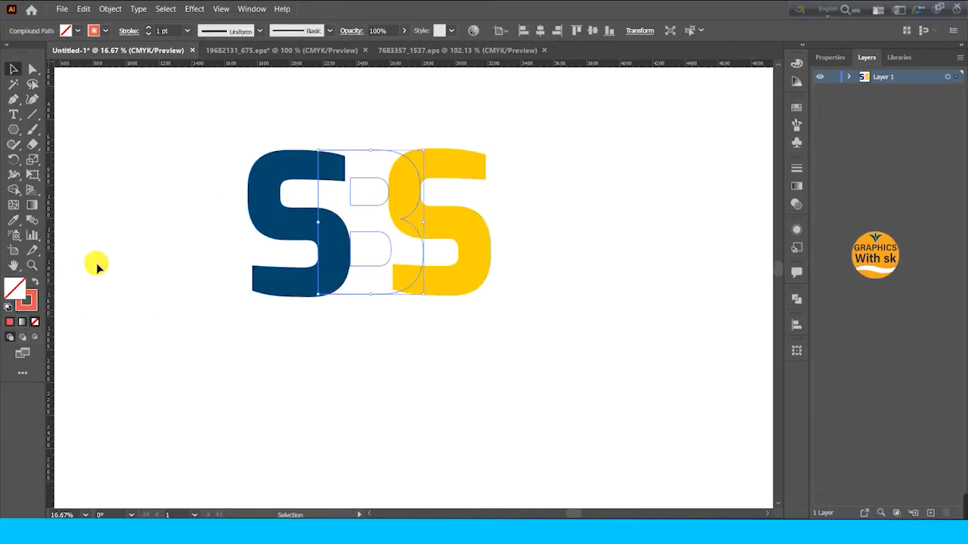
click(174, 35)
scroll(175, 35, up, 20)
scroll(173, 33, up, 10)
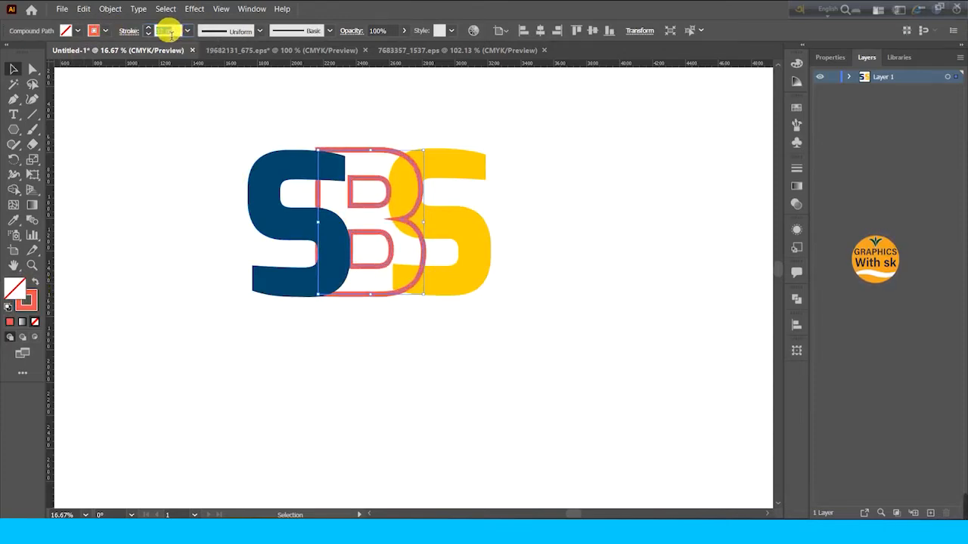
Give the B's outline round caps and round corner joins
click(797, 170)
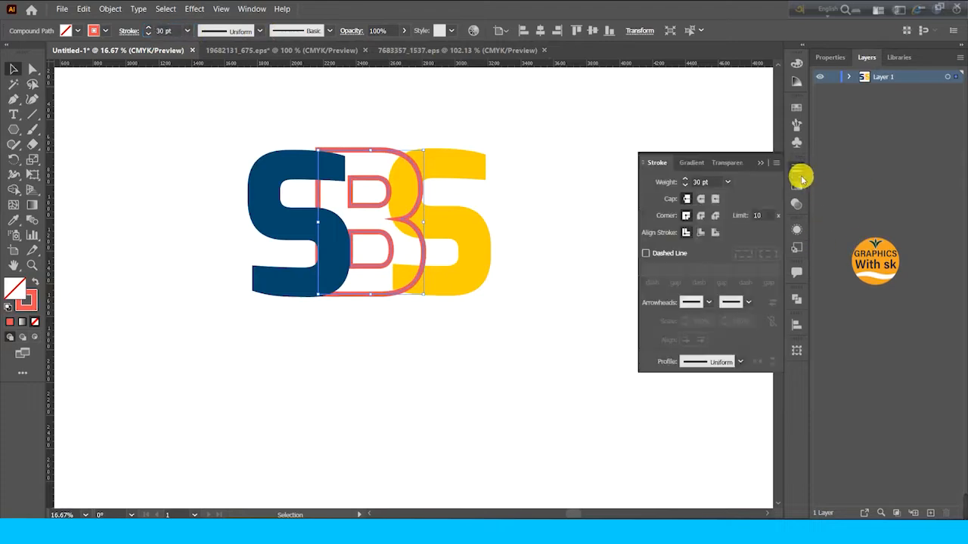
click(701, 199)
click(700, 215)
click(761, 162)
click(659, 216)
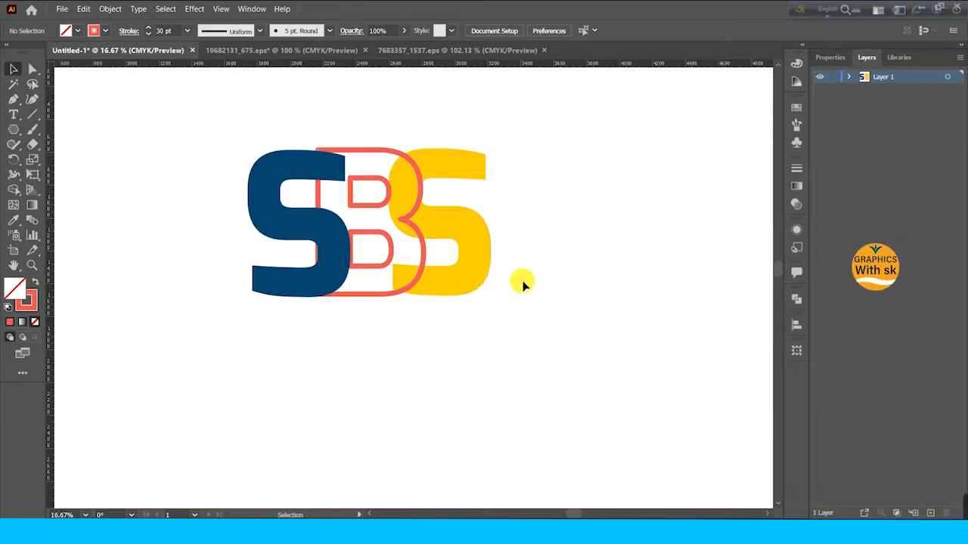
Try the dark blue S behind the outlined B, and return it to the front of the stacking order
click(353, 233)
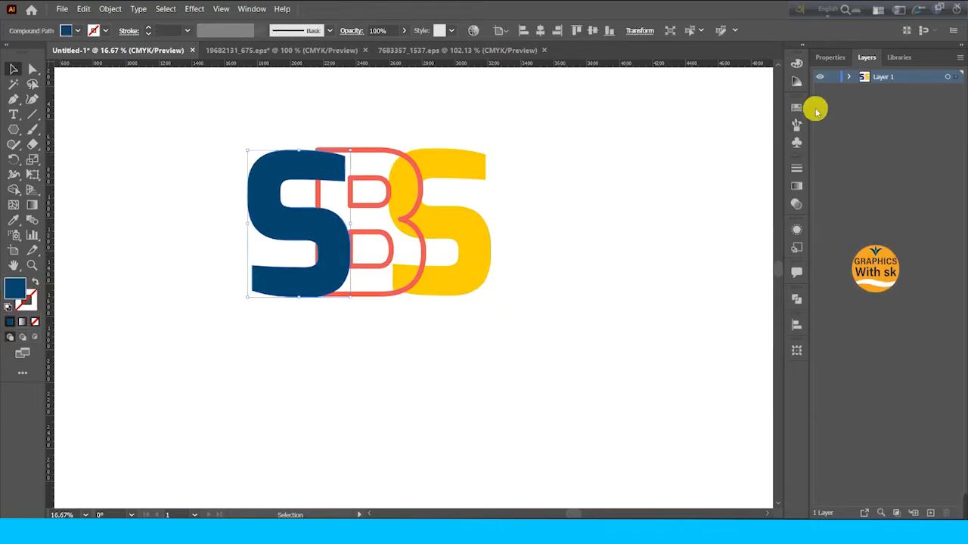
click(849, 76)
drag(881, 91, 875, 112)
click(642, 211)
drag(903, 101, 903, 83)
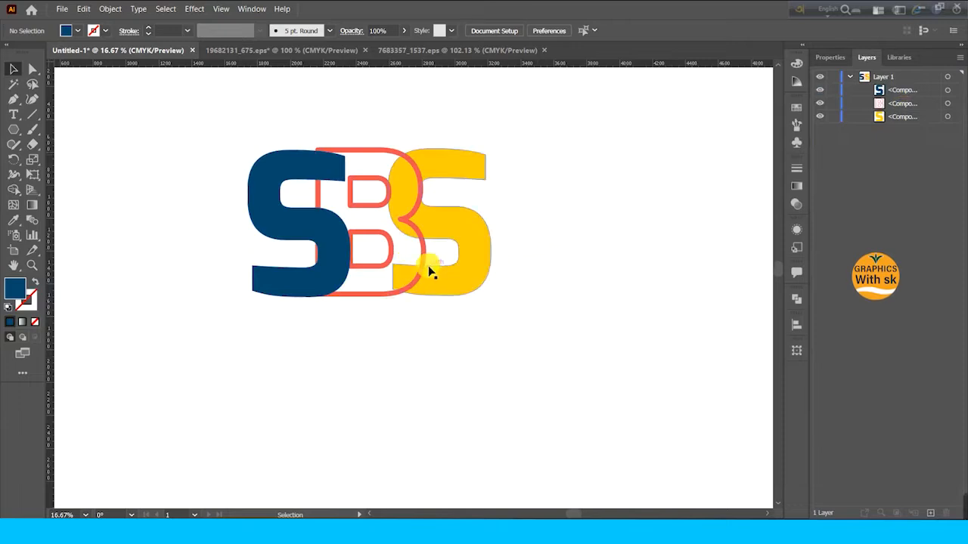
drag(325, 252, 326, 252)
click(639, 240)
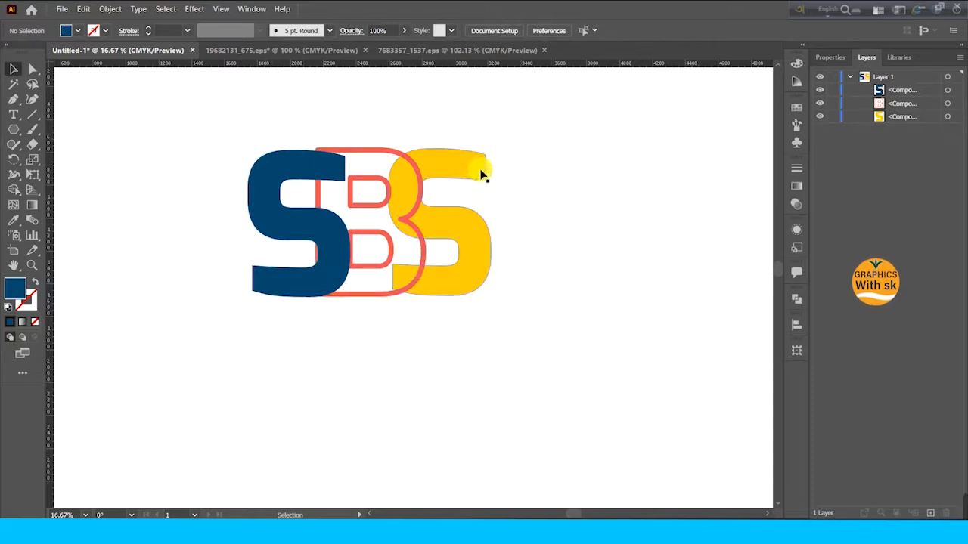
Reshape the dark blue S's outer contour slightly with the Curvature tool
click(306, 168)
click(32, 99)
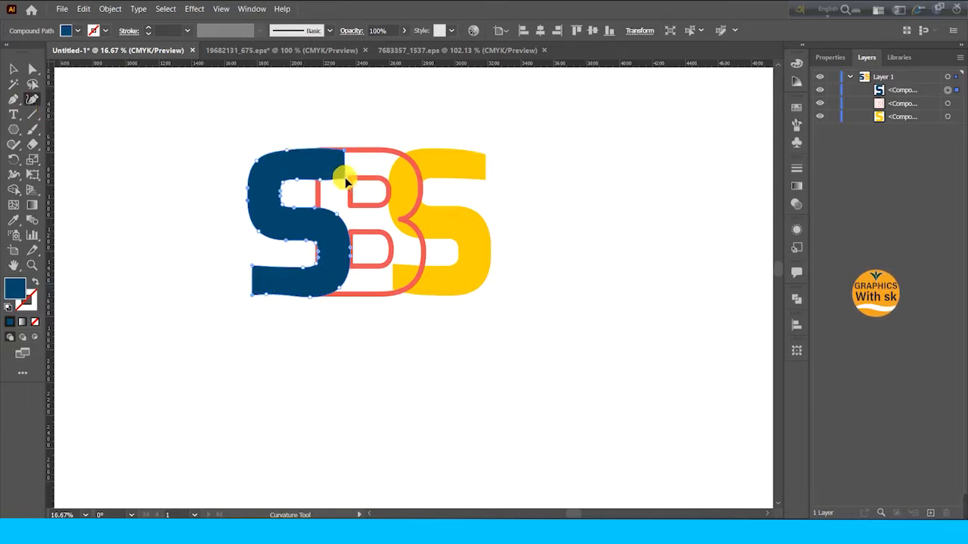
click(14, 69)
click(78, 98)
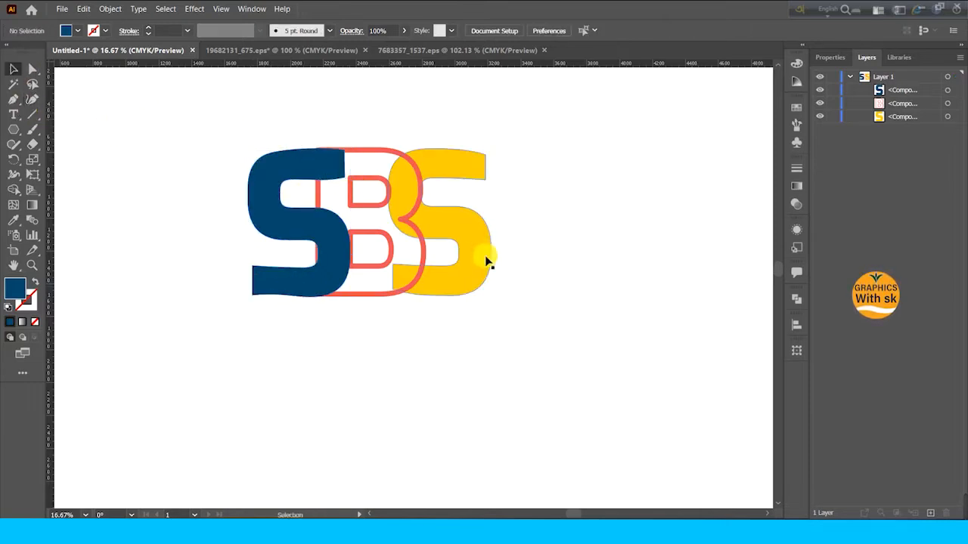
Extend the yellow S's upper arm with the Curvature tool into a tapering swoosh that sweeps down beside its lower bowl
click(437, 253)
click(32, 99)
drag(485, 153, 428, 157)
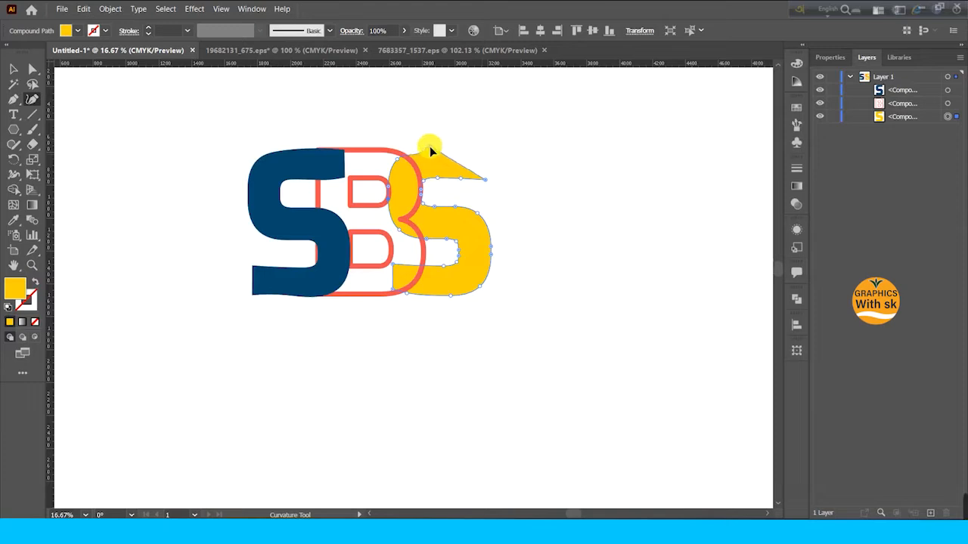
drag(478, 153, 502, 230)
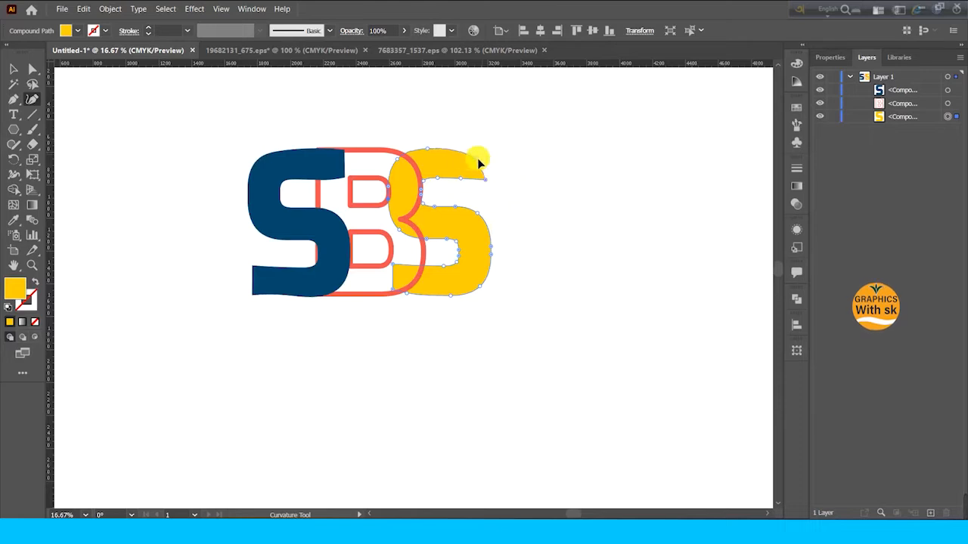
drag(498, 161, 512, 287)
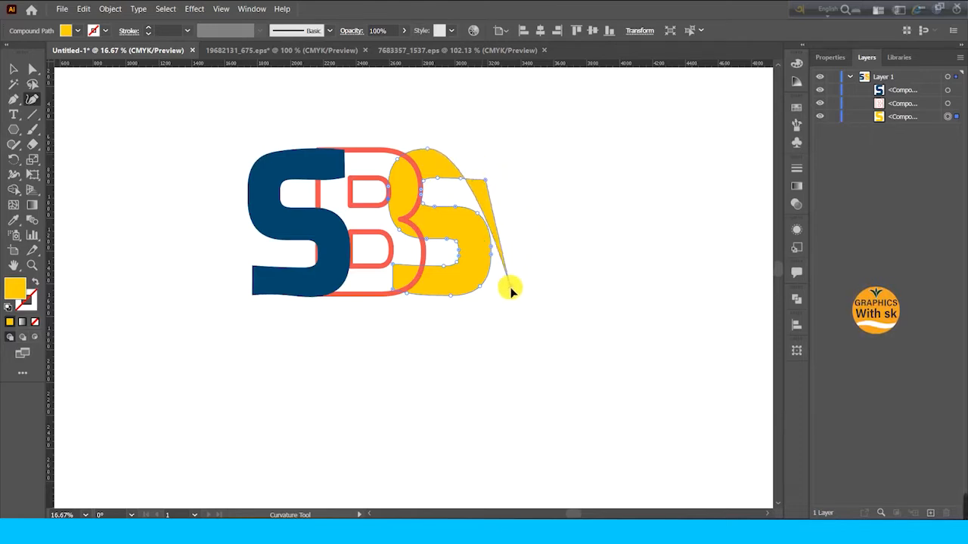
drag(475, 199, 496, 176)
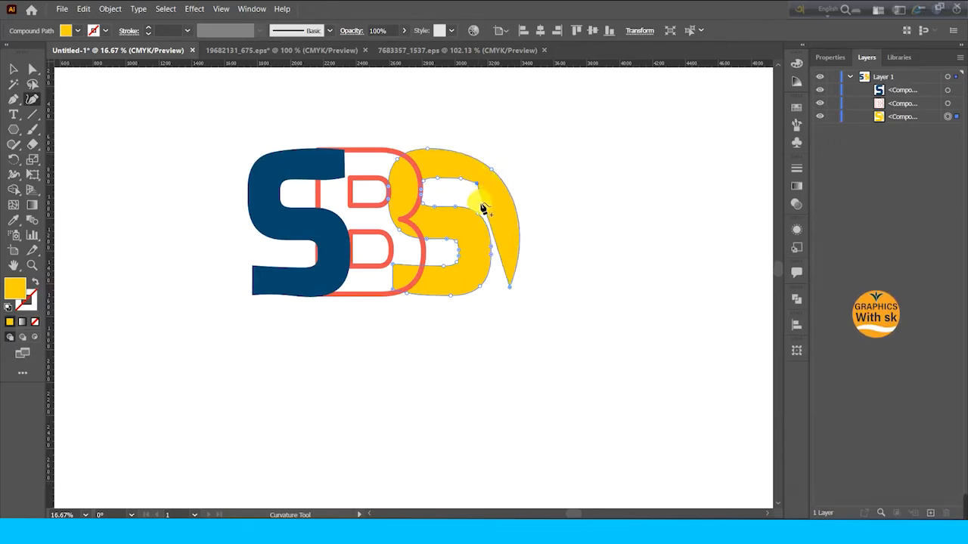
drag(499, 233, 505, 228)
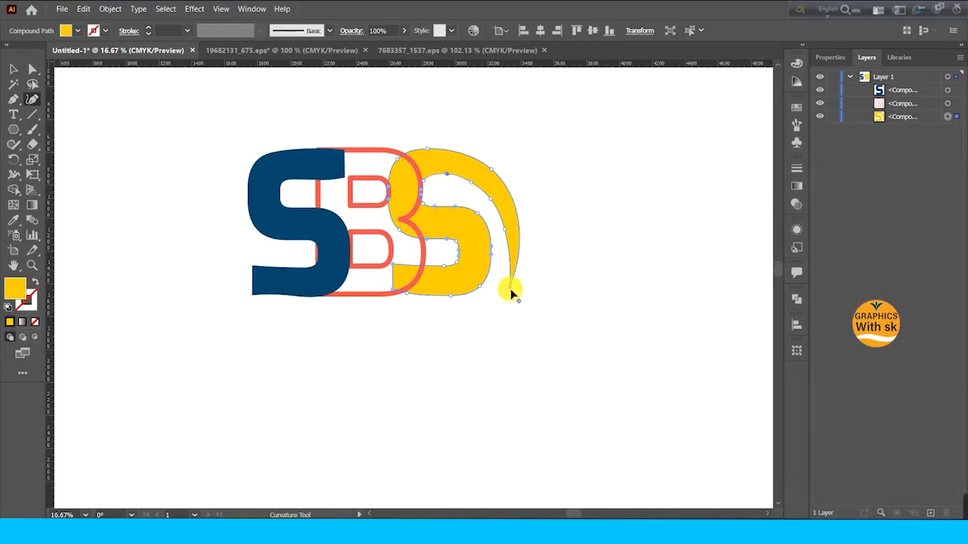
Tighten the swoosh by pulling its tip and curve points closer to the yellow S's body
drag(512, 289, 497, 296)
drag(501, 230, 505, 241)
click(503, 240)
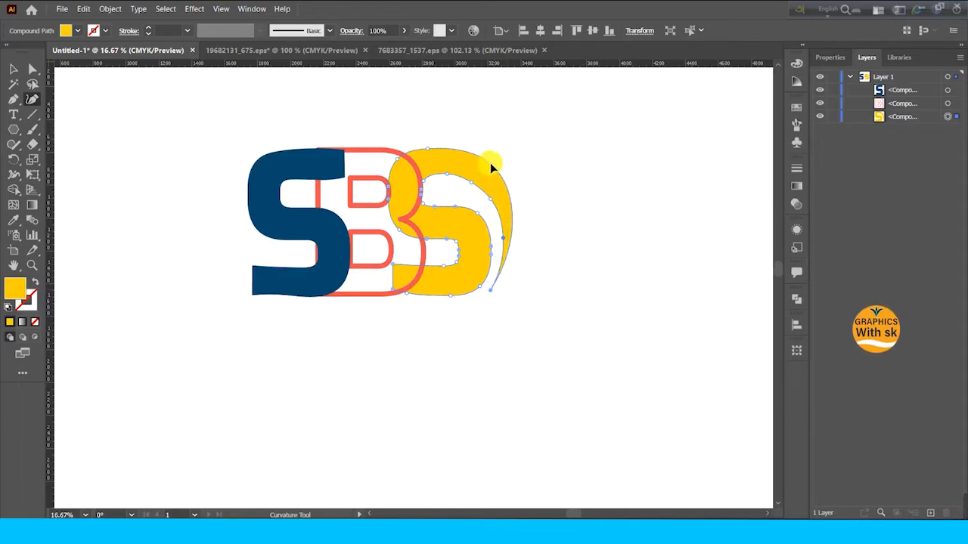
click(488, 161)
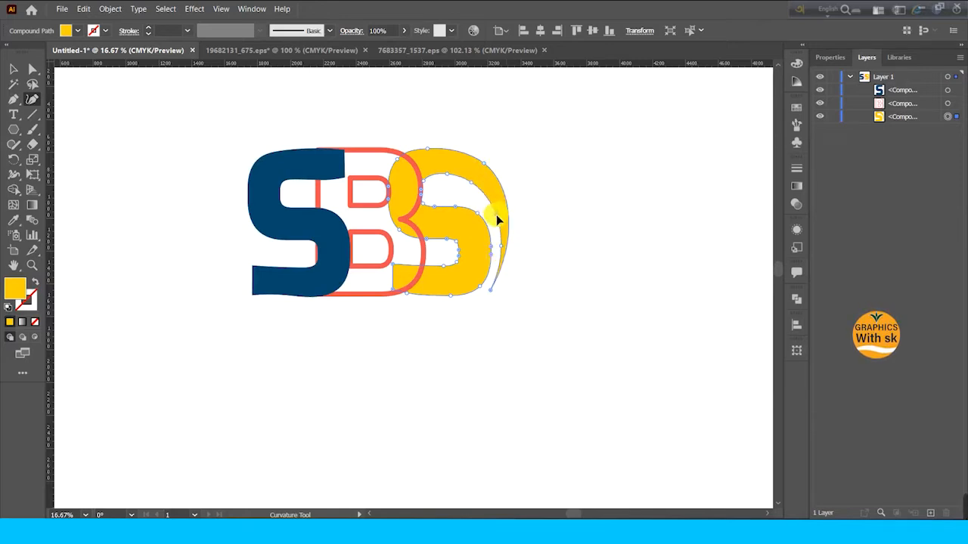
click(14, 68)
click(608, 262)
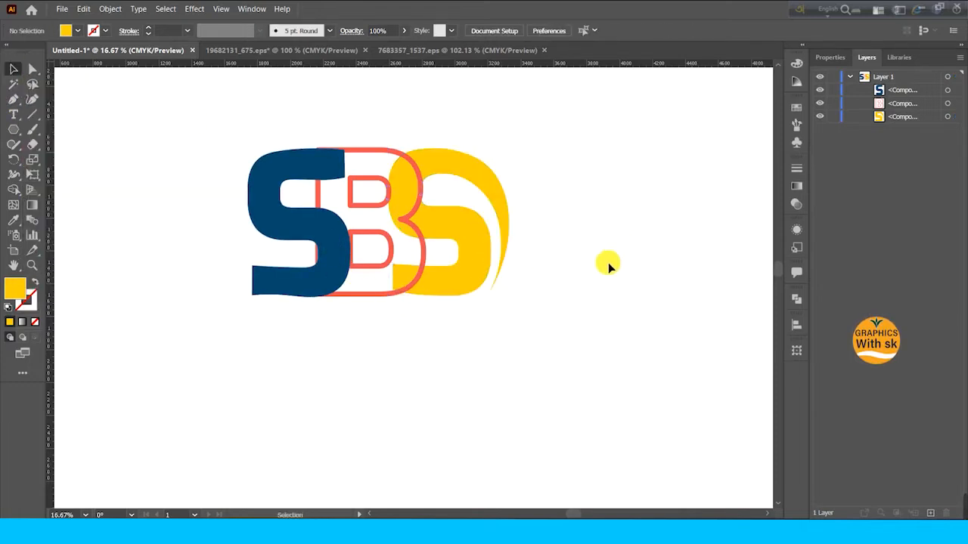
Replace the dark blue S with a copy of the reshaped yellow S, placed left of the B and frontmost in the stacking order
click(316, 248)
key(Delete)
click(482, 249)
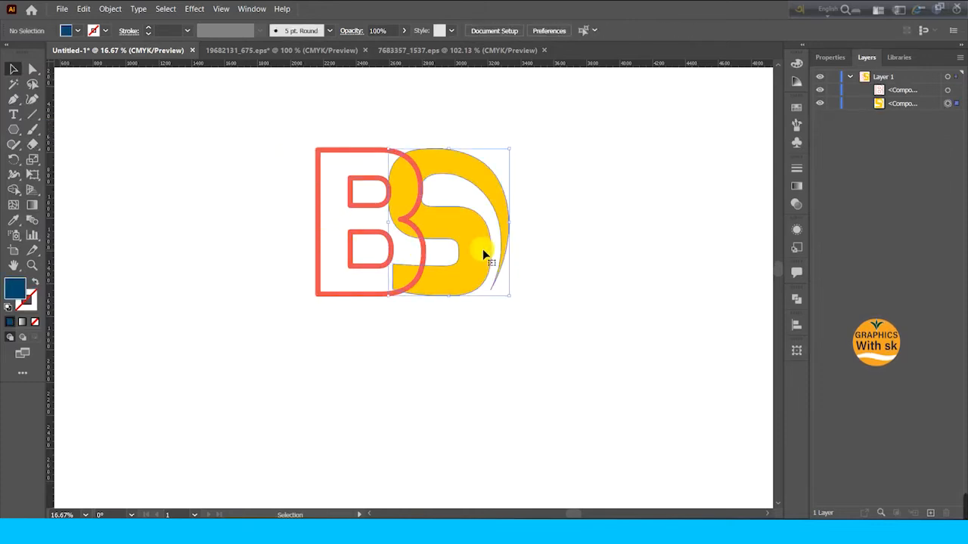
drag(481, 252, 225, 236)
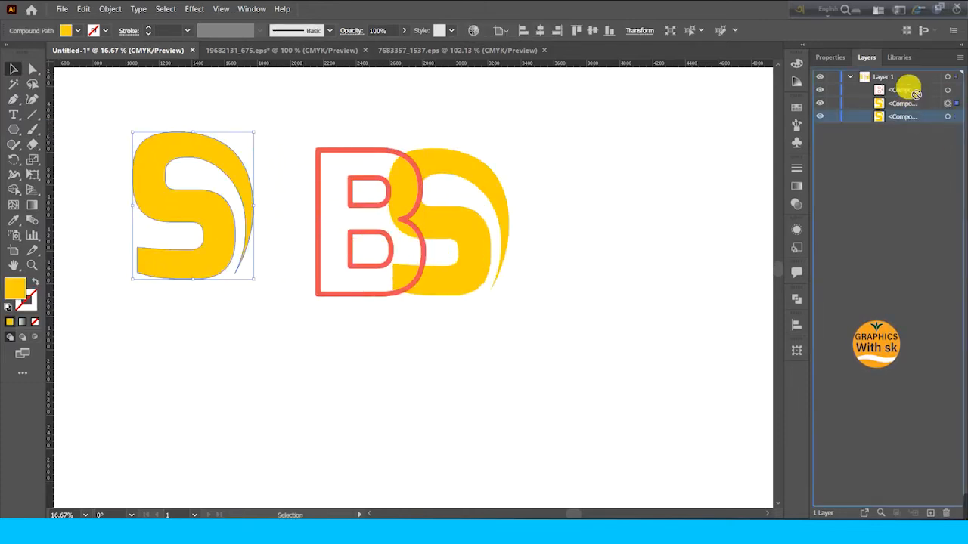
mouse_move(902, 90)
mouse_down()
mouse_move(906, 130)
mouse_move(904, 81)
mouse_up()
double_click(907, 118)
Fill the copied S on the left with dark blue
click(191, 195)
double_click(14, 287)
click(501, 250)
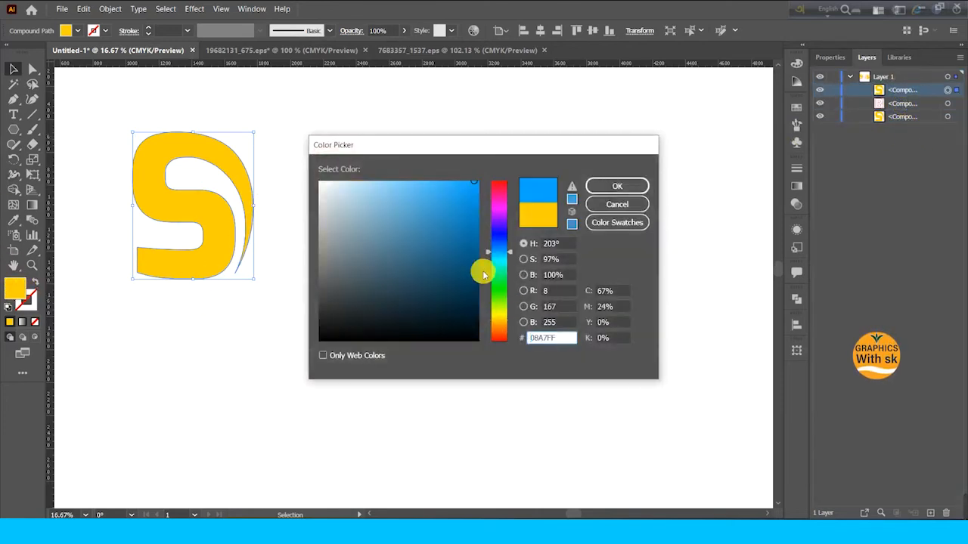
click(474, 272)
click(588, 186)
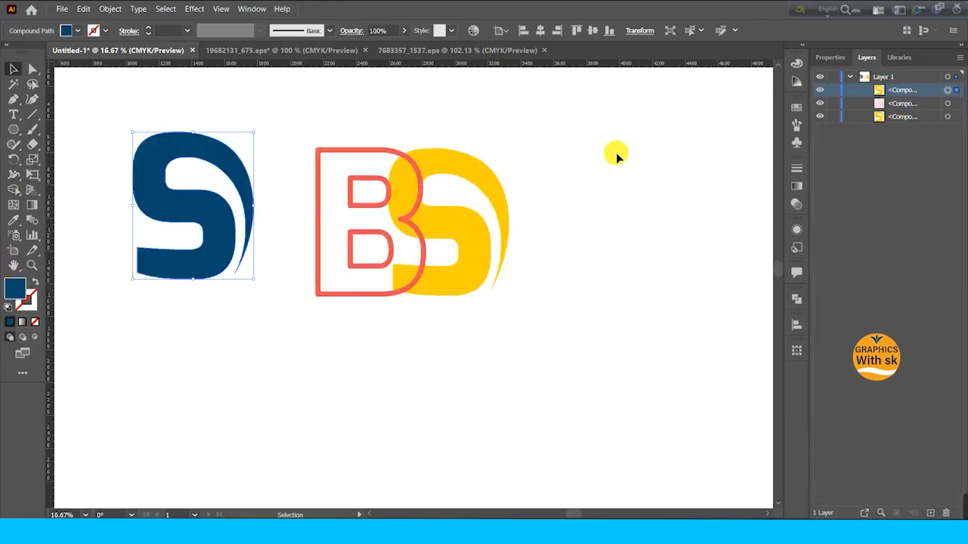
Flip the dark blue S horizontally and vertically, and move it to overlap the left side of the B
click(833, 58)
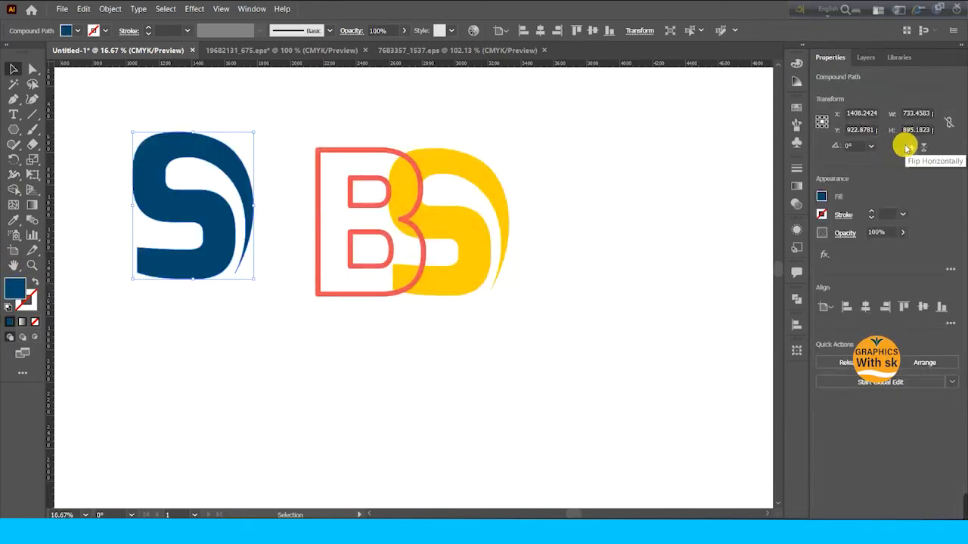
click(906, 147)
click(928, 149)
drag(186, 207, 286, 219)
Align both S letters and the B by their vertical centres, and move both S letters inward over the B
click(468, 237)
drag(205, 144, 594, 310)
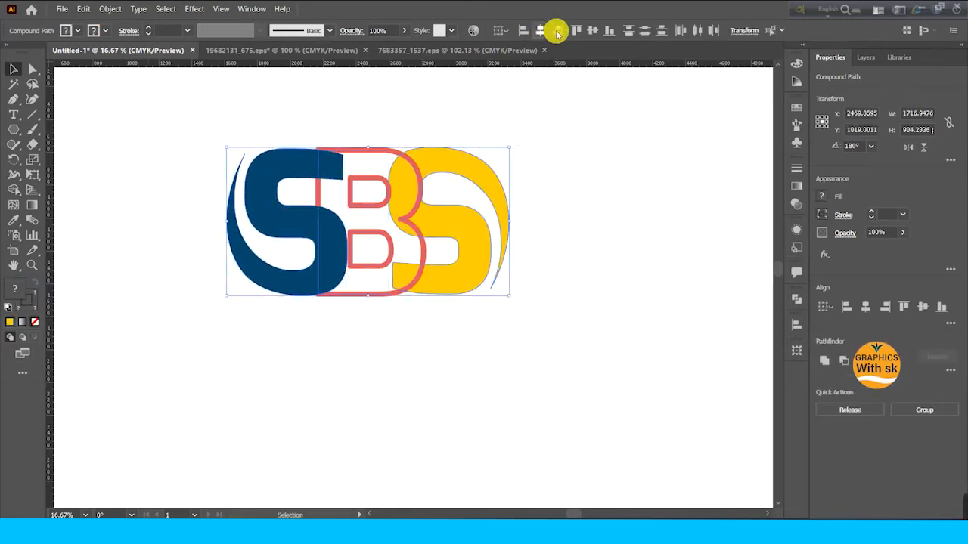
click(608, 154)
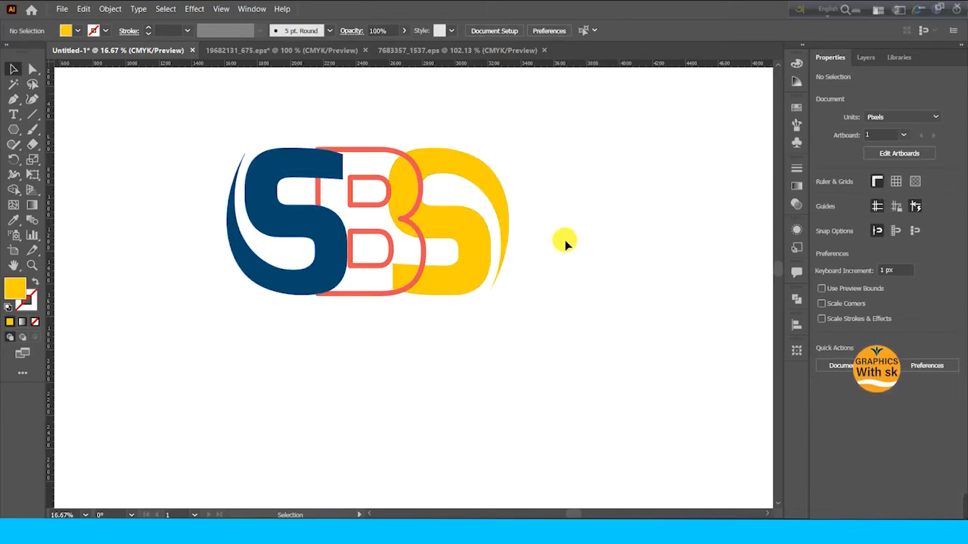
mouse_move(282, 173)
mouse_down()
mouse_move(301, 173)
mouse_move(293, 173)
mouse_up()
drag(470, 249, 439, 250)
click(592, 250)
key(ctrl+a)
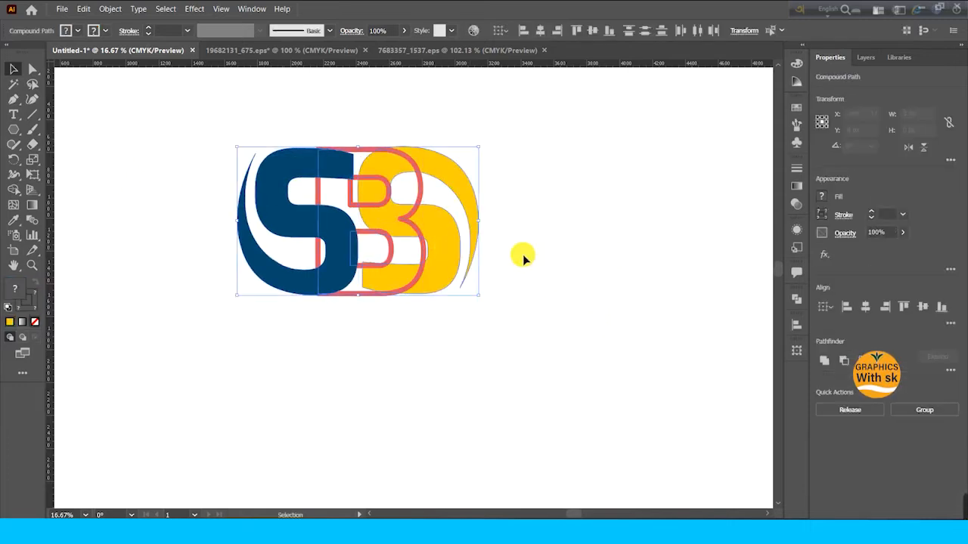
click(523, 257)
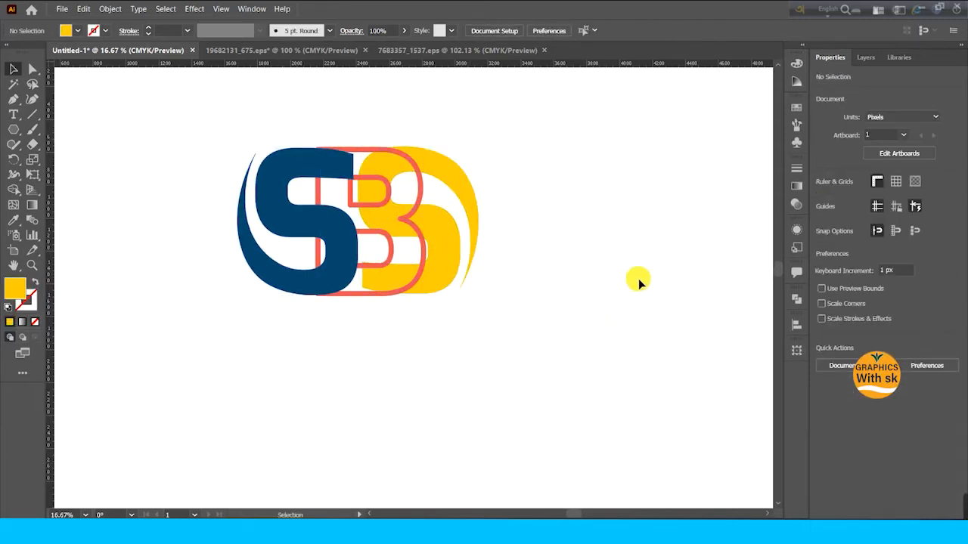
Draw a hexagon about 259 px wide above and left of the lettermark, filled with the B's coral outline colour
click(415, 283)
click(29, 310)
click(14, 129)
drag(89, 129, 99, 150)
click(35, 281)
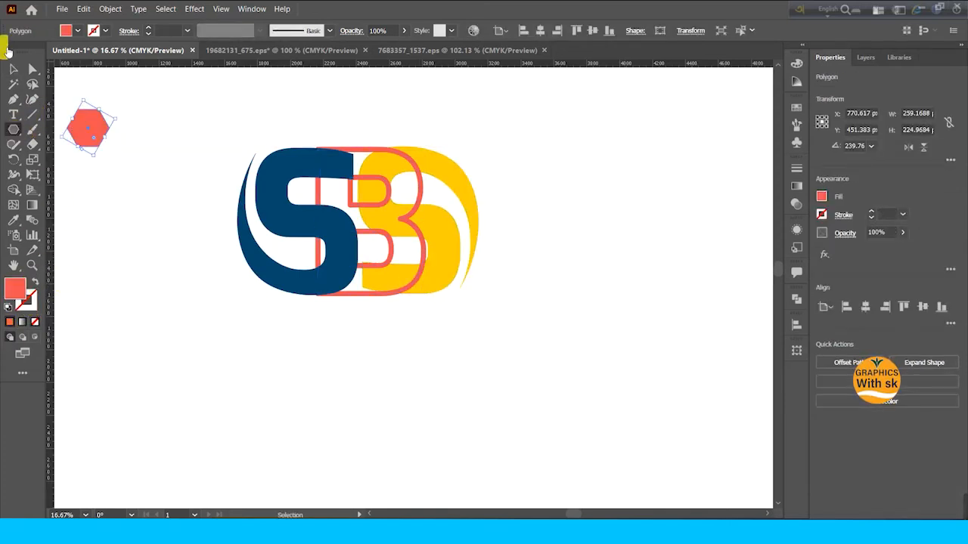
click(186, 126)
Recolour the yellow S with the coral sampled from the hexagon using the Eyedropper
click(449, 241)
key(i)
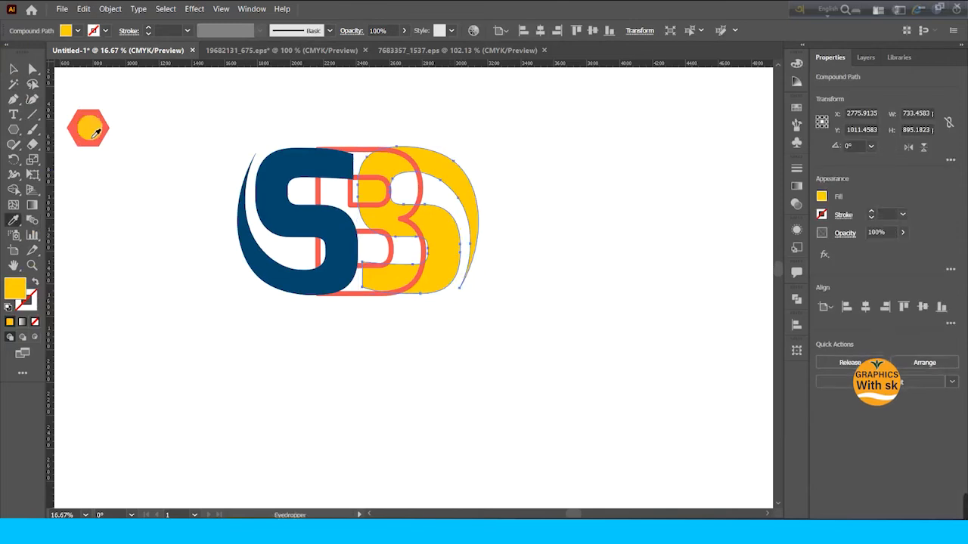
click(95, 132)
key(v)
Change the B's outline colour from coral to an orange-yellow, #FFBC00
click(319, 193)
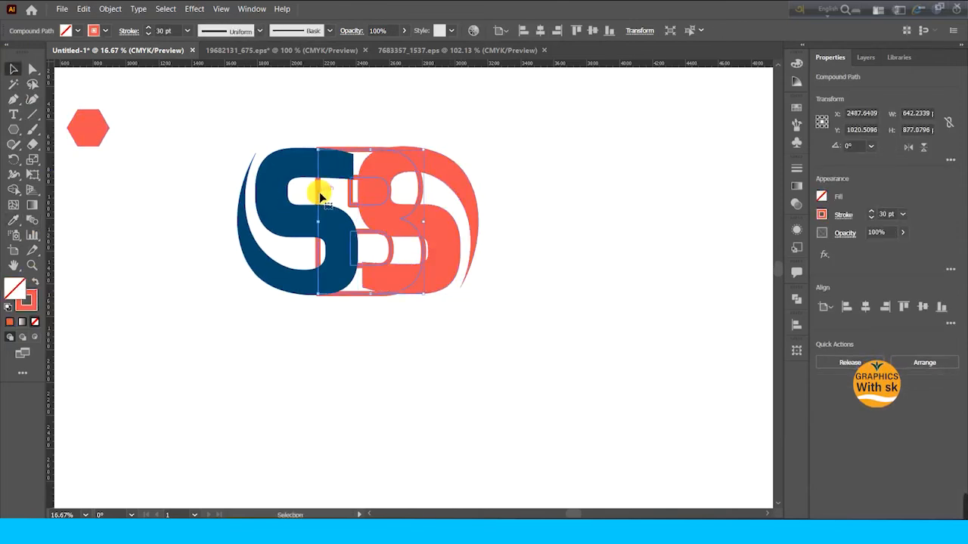
double_click(34, 309)
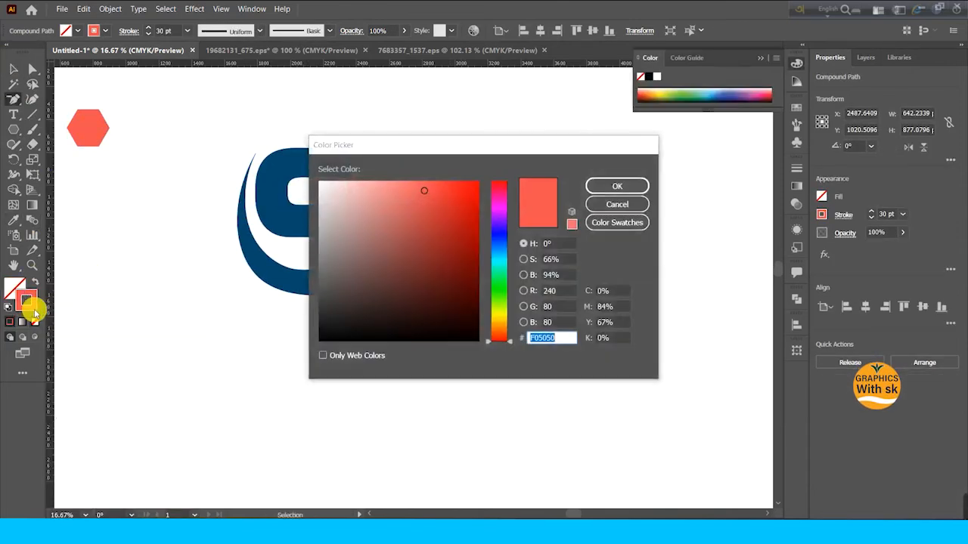
click(497, 310)
click(501, 320)
click(478, 183)
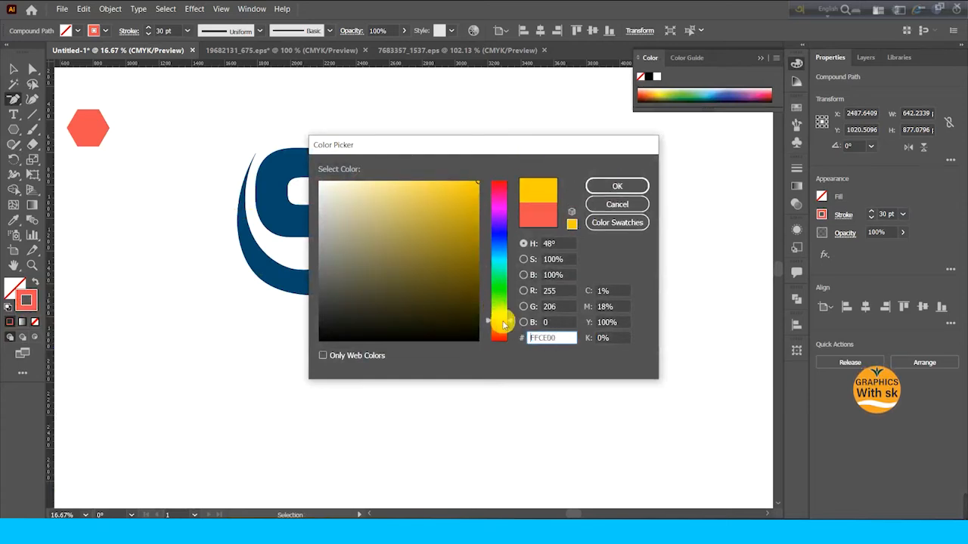
click(594, 186)
click(603, 226)
click(590, 282)
key(v)
click(510, 196)
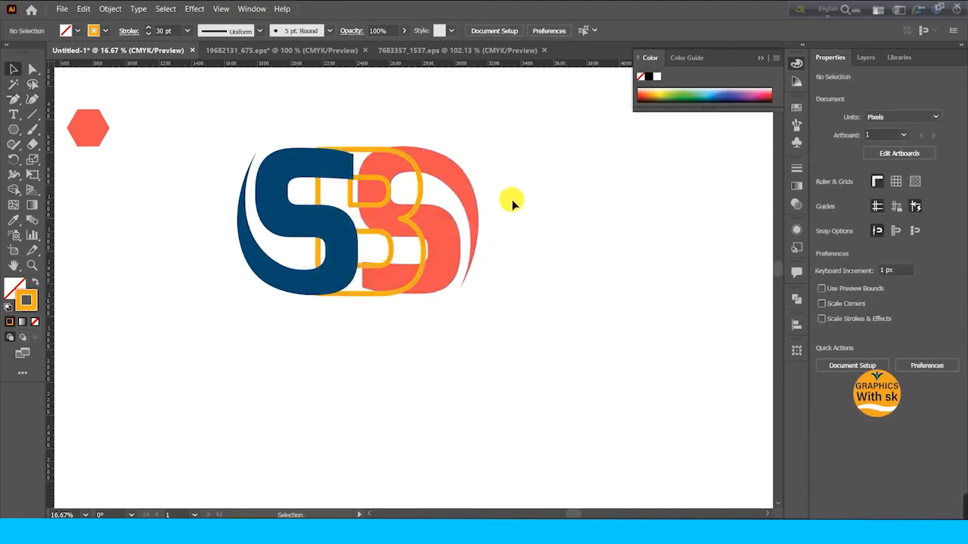
double_click(29, 303)
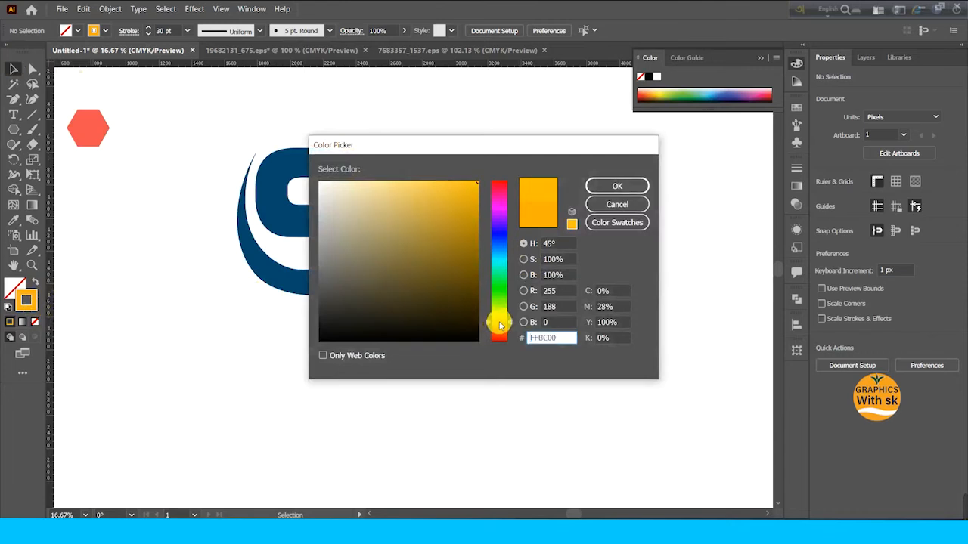
click(589, 186)
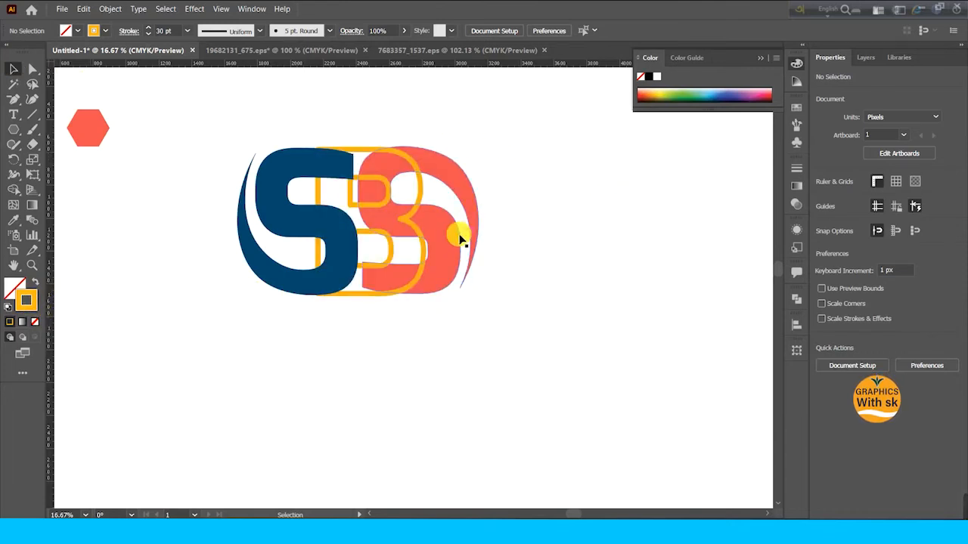
Lighten the coral S's fill to a softer salmon pink
click(440, 236)
double_click(16, 285)
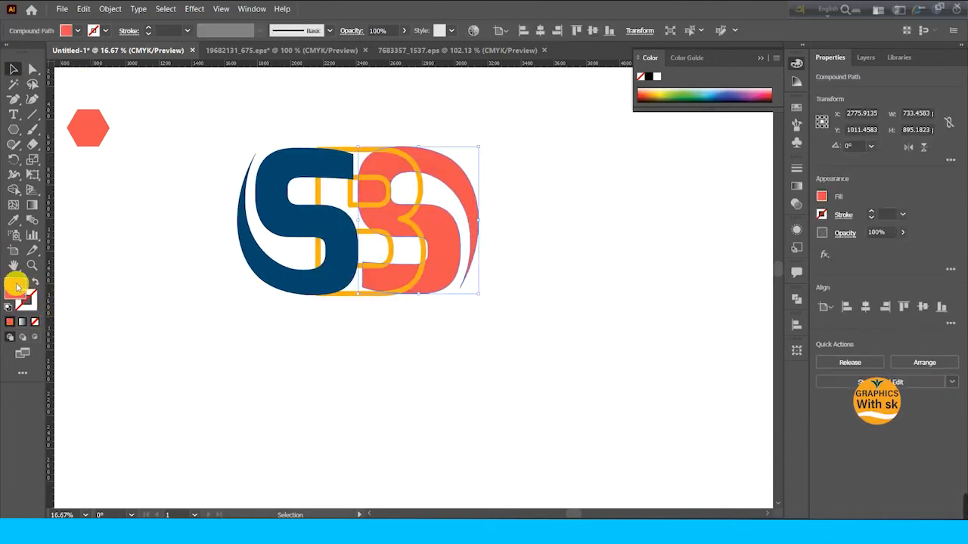
click(589, 185)
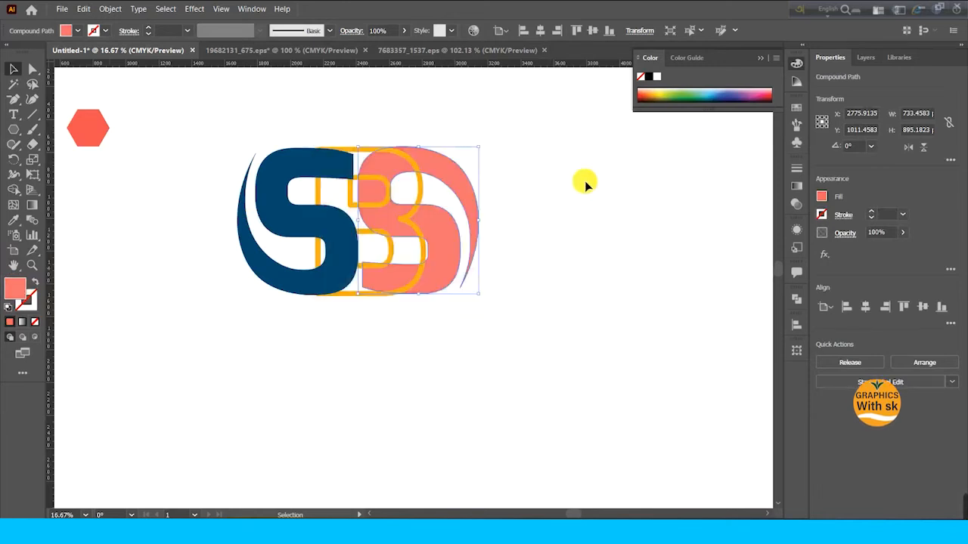
click(591, 187)
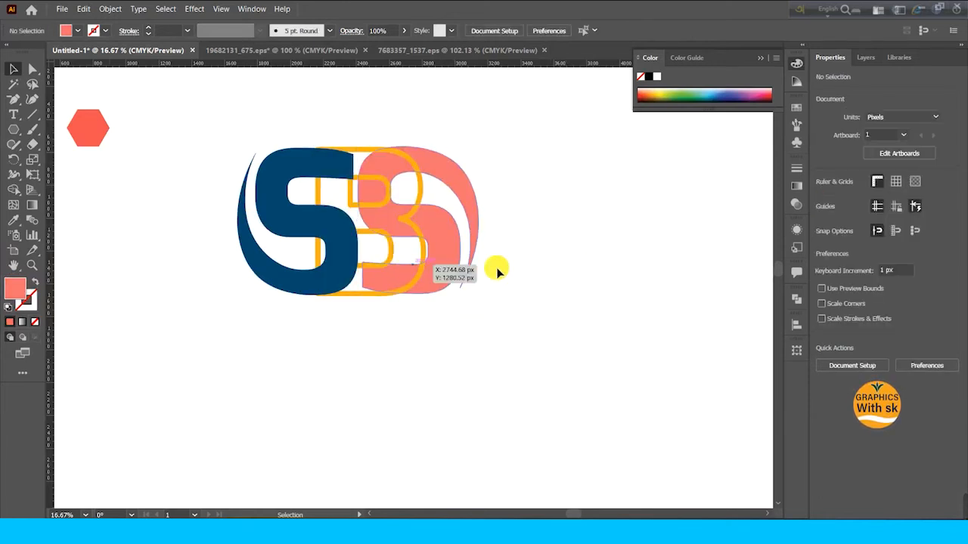
drag(225, 121, 582, 339)
click(549, 279)
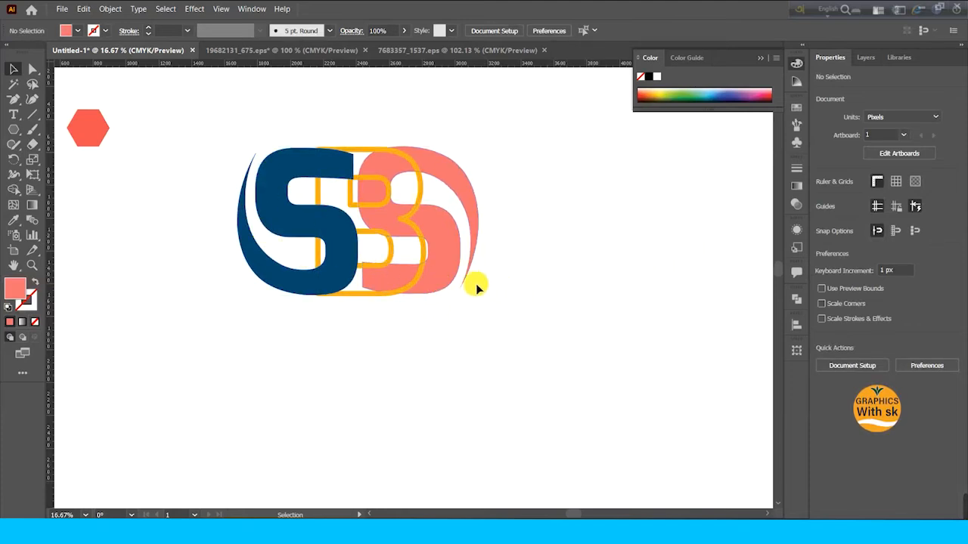
Reshape the lower-left end of the salmon S with the Curvature tool, pulling its bottom corner down to square it off
click(437, 285)
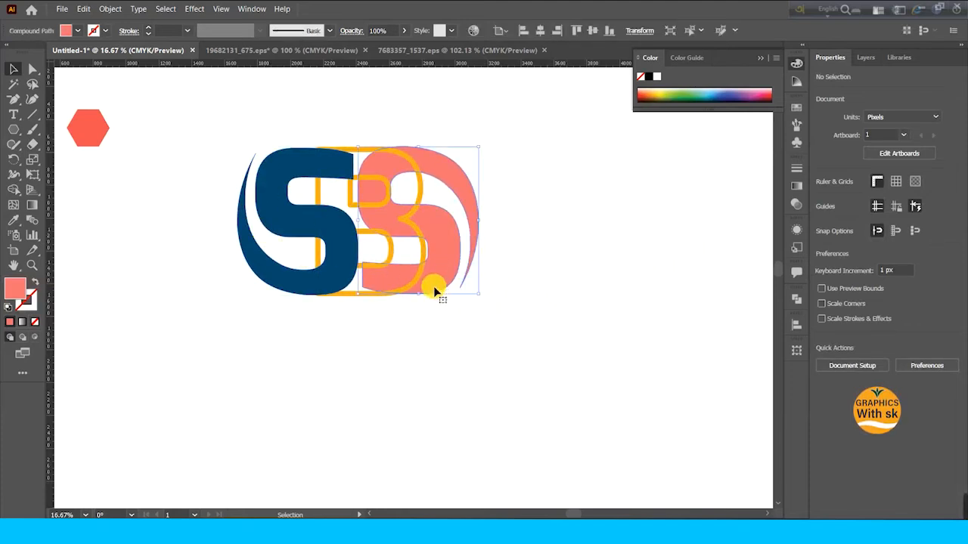
click(30, 100)
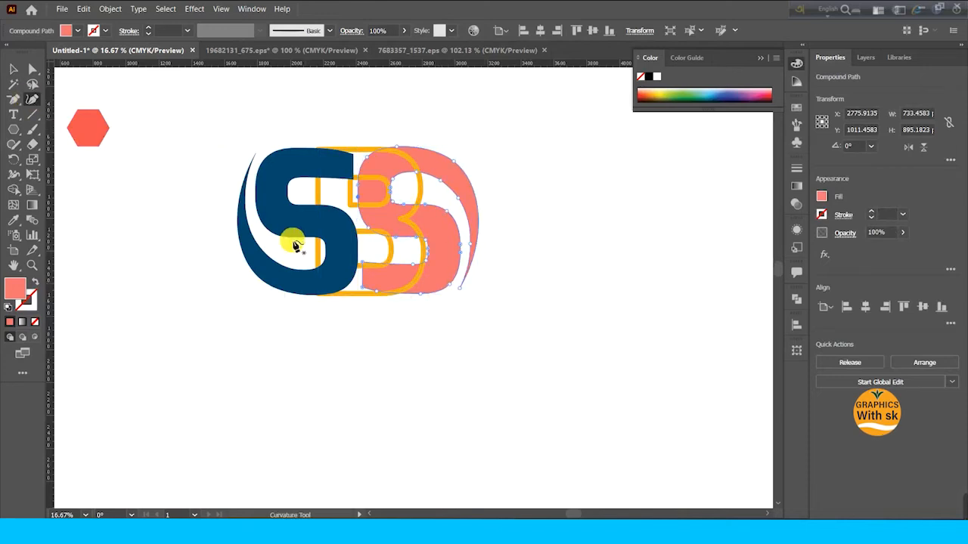
click(363, 294)
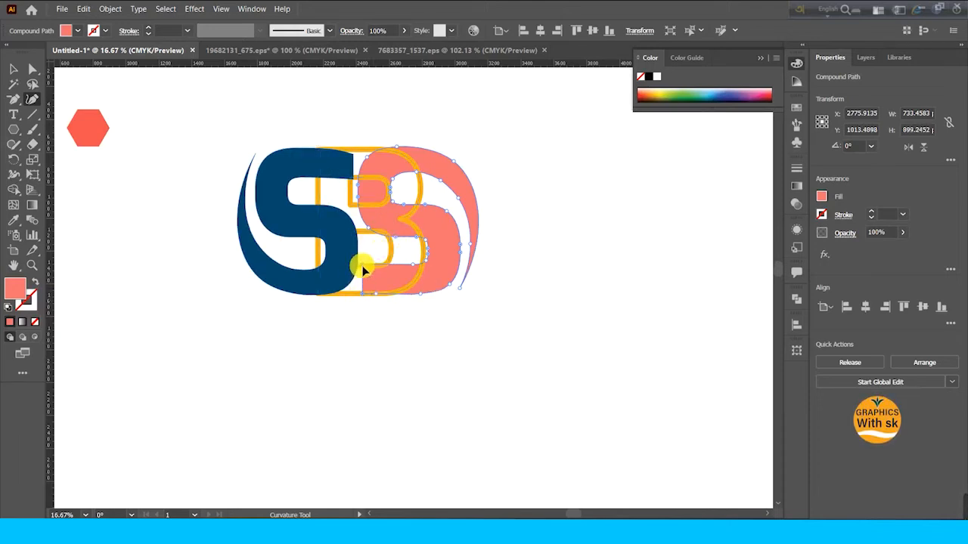
click(14, 69)
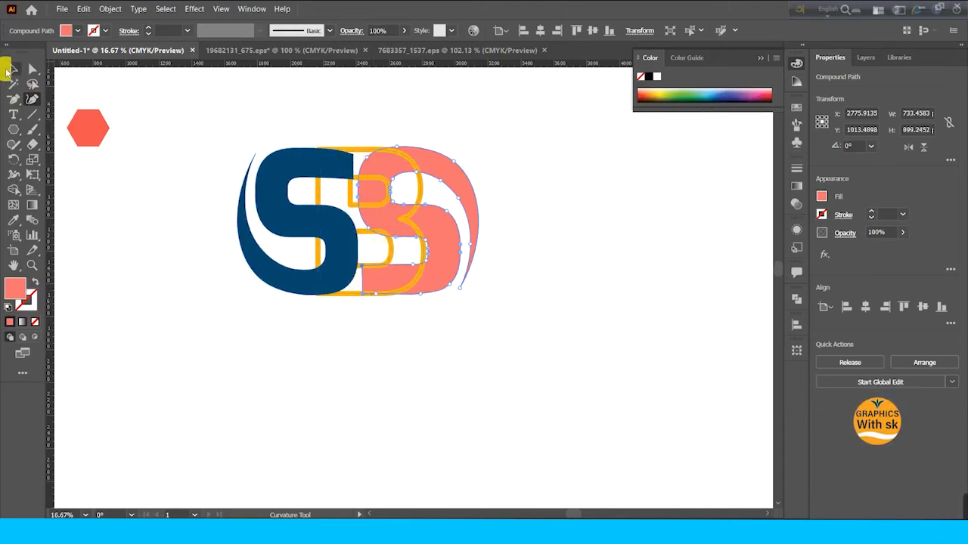
click(615, 227)
Square off the upper-right end of the dark blue S with the Curvature tool, moving its corner points and flattening its top edge
click(331, 162)
click(31, 99)
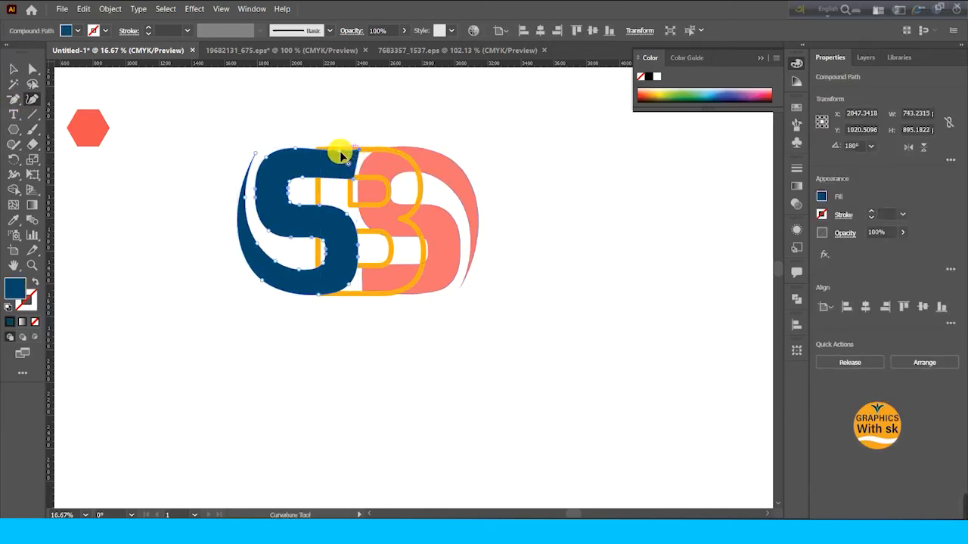
drag(359, 154, 335, 154)
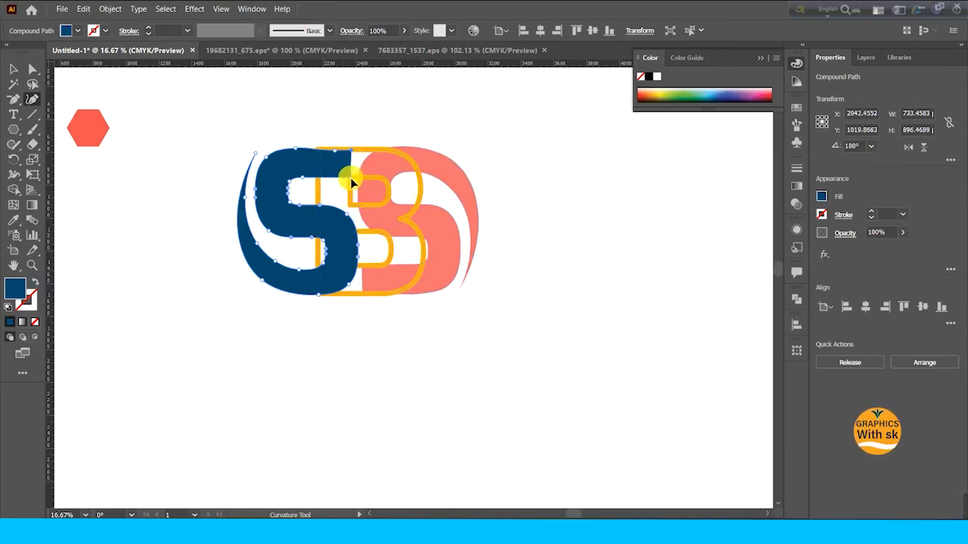
click(13, 69)
click(624, 207)
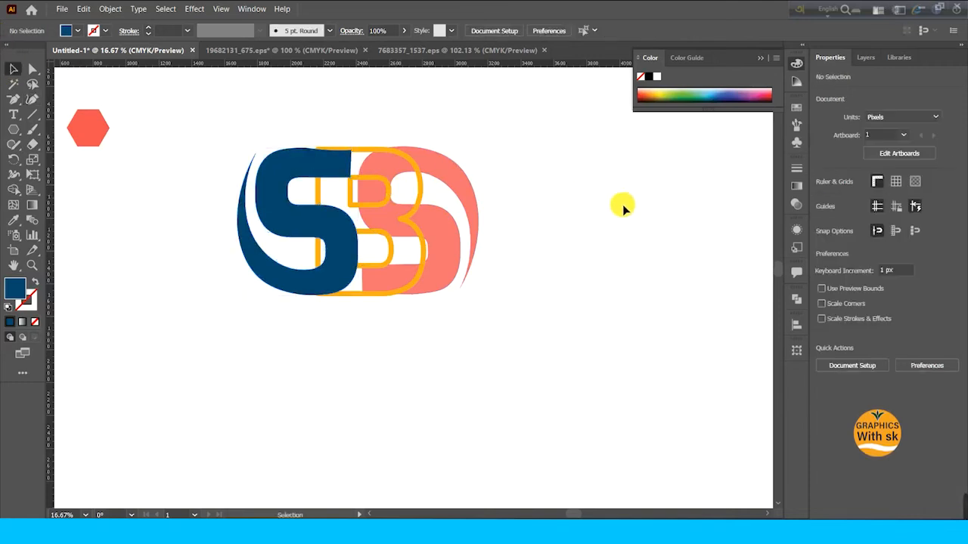
click(312, 168)
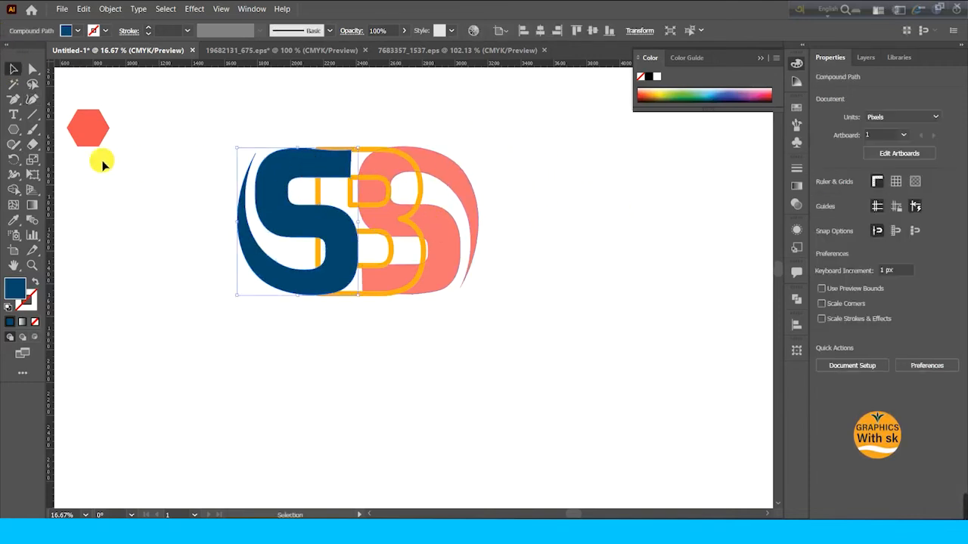
click(32, 99)
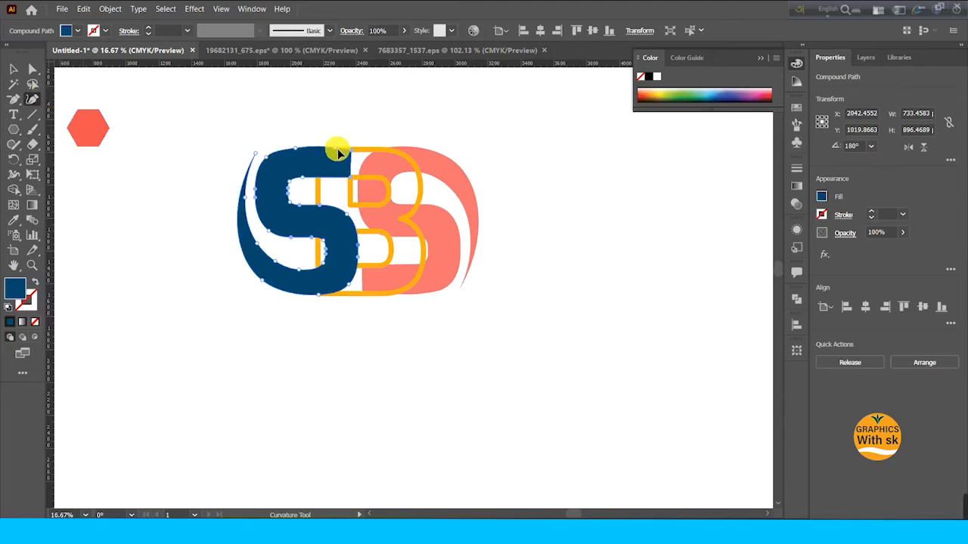
click(13, 67)
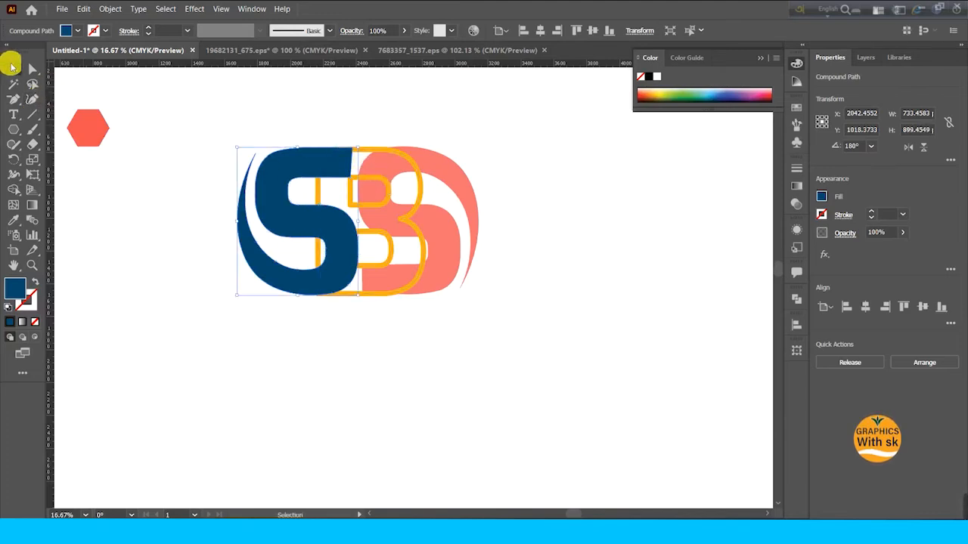
click(557, 173)
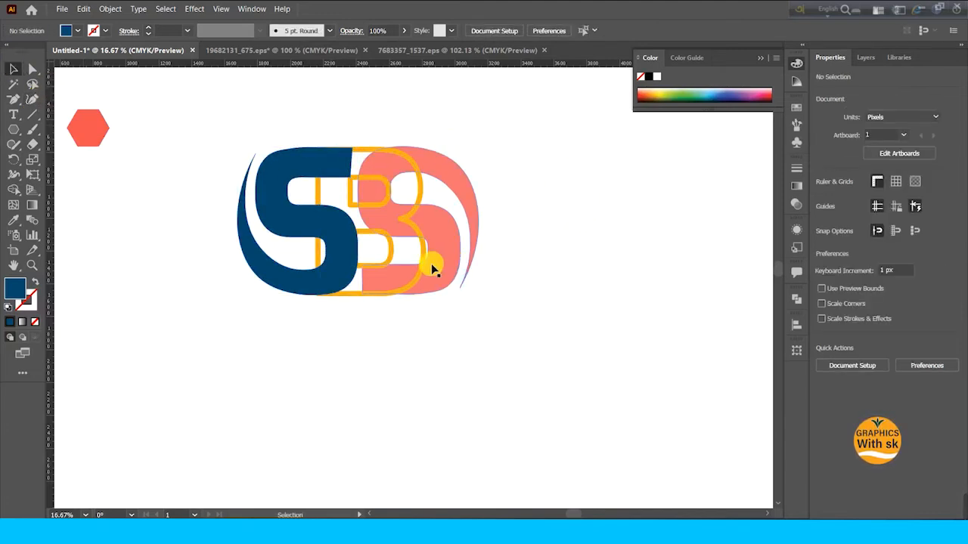
Spread the two S letters slightly apart over the B, moving the salmon S right and the dark blue S left
mouse_move(451, 262)
mouse_down()
mouse_move(428, 259)
mouse_move(463, 253)
mouse_up()
mouse_move(340, 252)
mouse_down()
mouse_move(354, 251)
mouse_move(335, 255)
mouse_up()
drag(459, 249, 451, 251)
click(601, 248)
drag(225, 140, 486, 371)
click(534, 315)
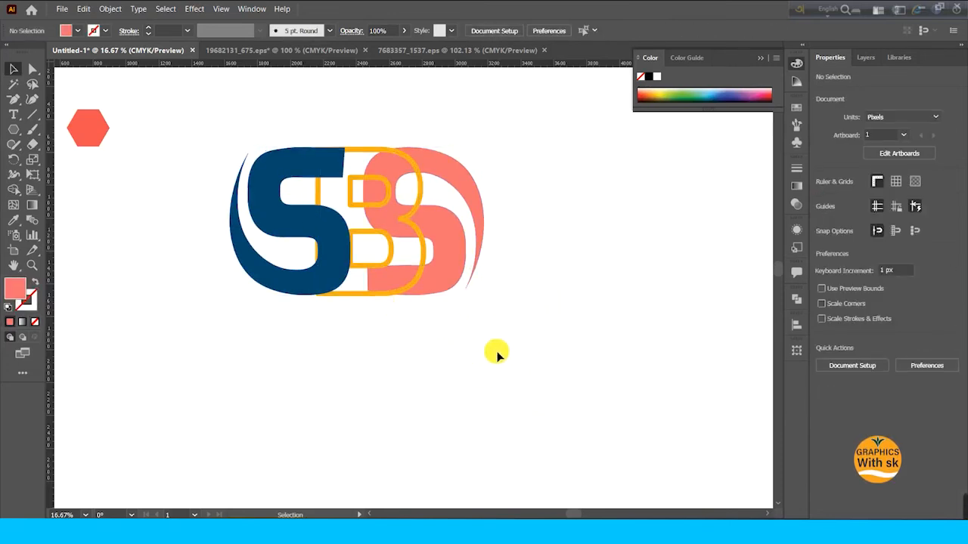
drag(274, 182, 622, 346)
click(665, 290)
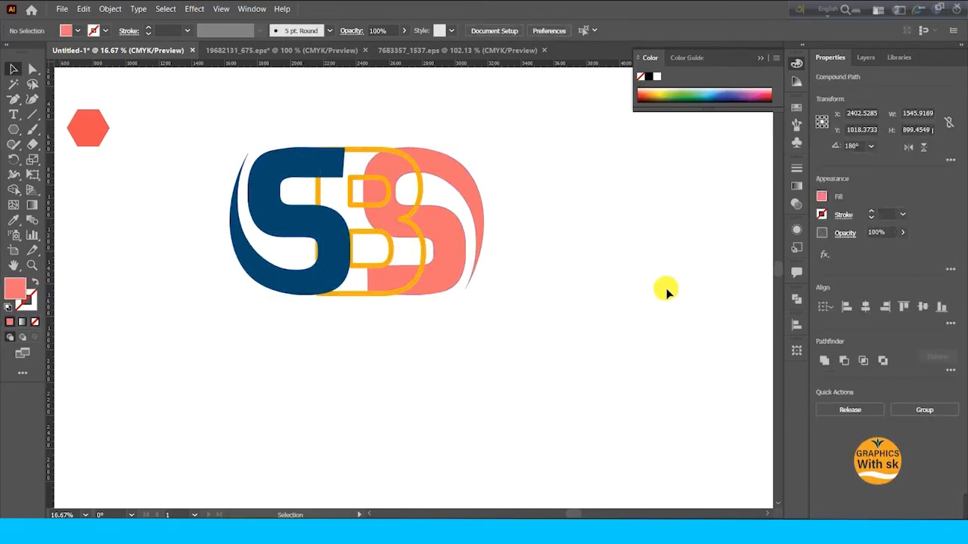
Lighten the dark blue S's fill to #00557A
click(316, 229)
double_click(16, 288)
click(478, 261)
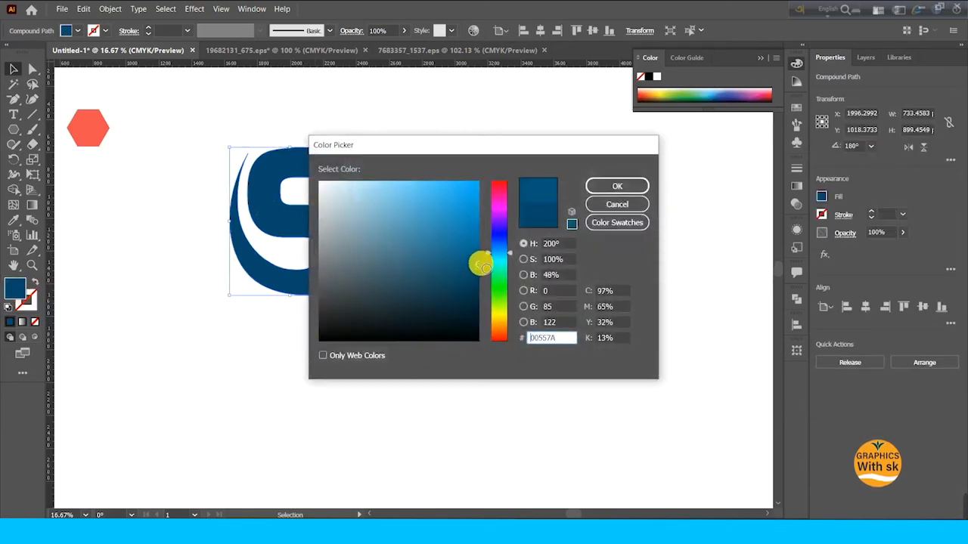
click(592, 189)
Group the blue S, the outlined B and the salmon S into one object
drag(189, 131, 363, 240)
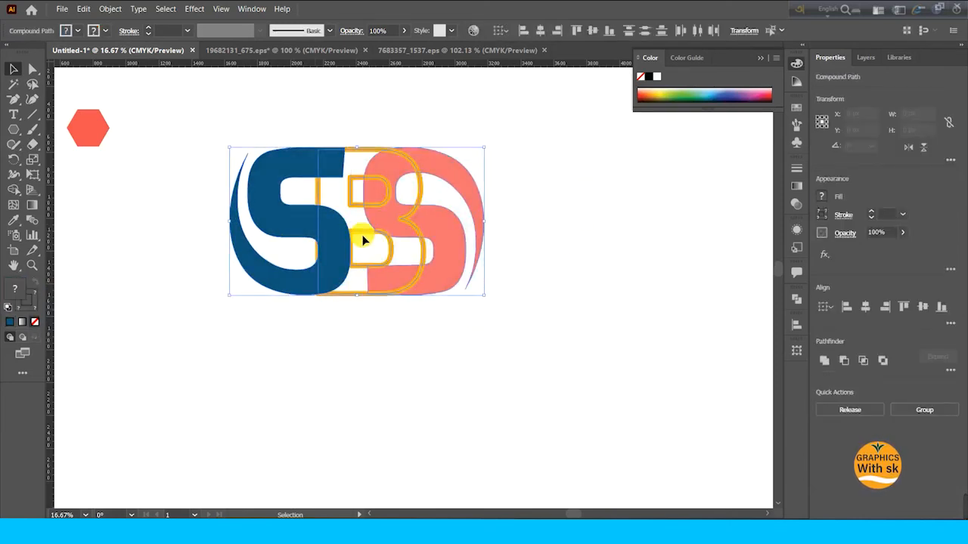
right_click(363, 238)
click(488, 222)
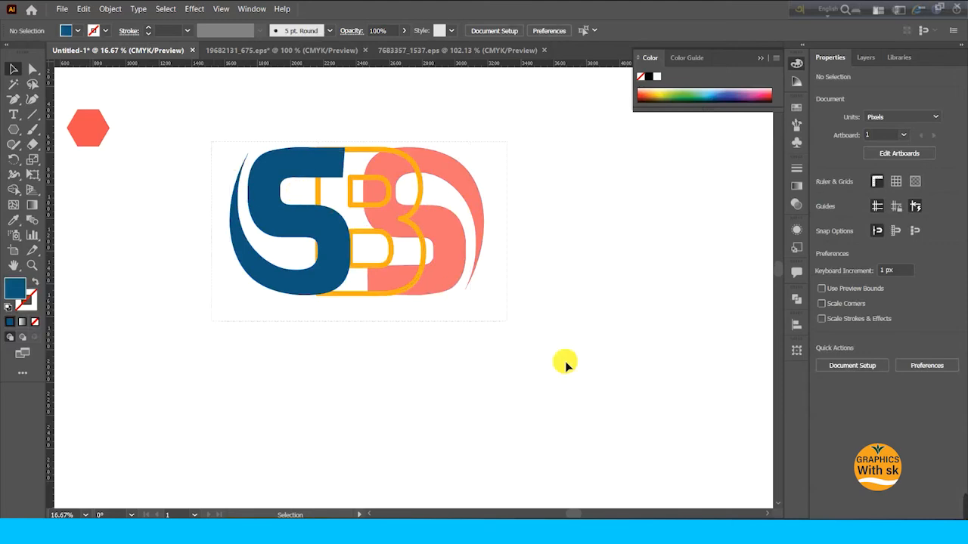
right_click(414, 293)
click(110, 9)
click(121, 65)
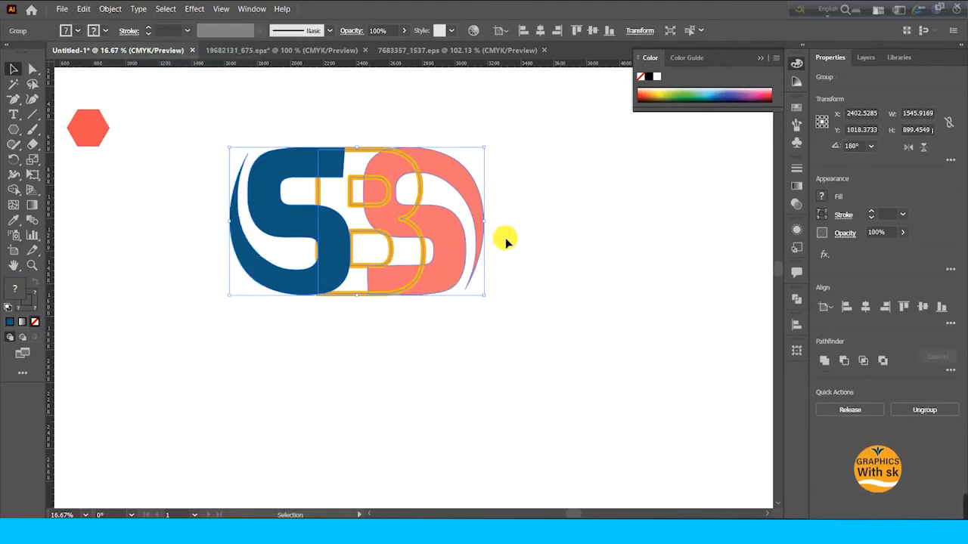
Delete the coral hexagon and move the grouped lettermark down and slightly left on the canvas
click(87, 130)
key(Delete)
drag(320, 224, 291, 306)
click(536, 280)
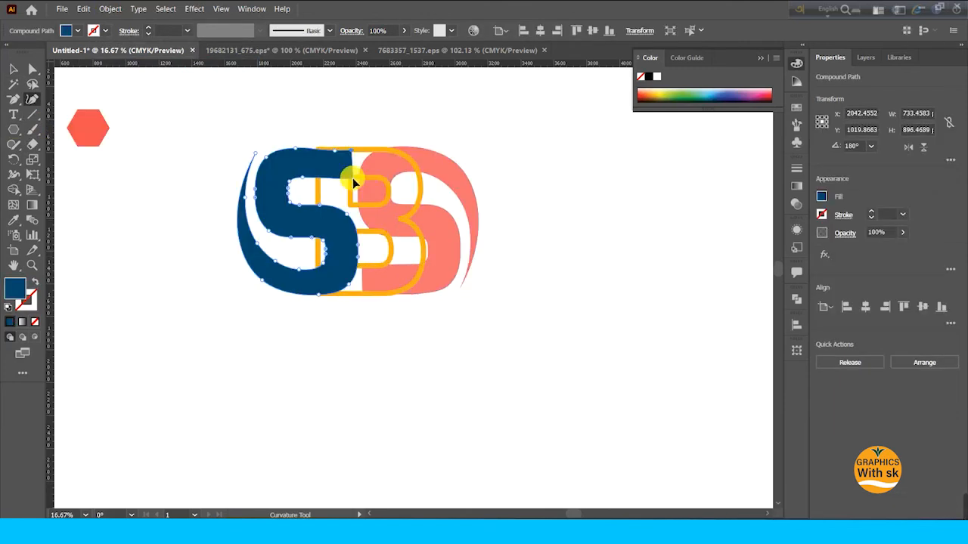
click(13, 69)
click(146, 103)
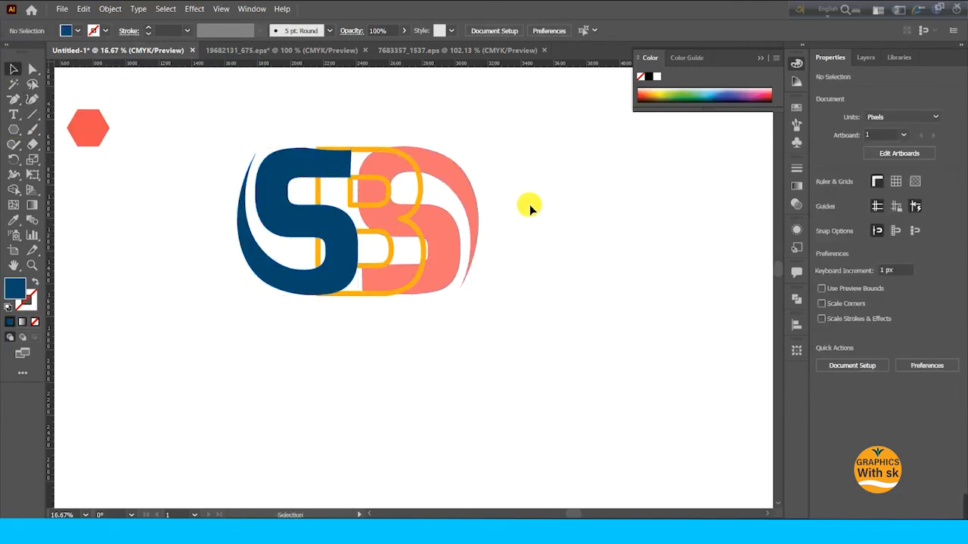
Sharpen the upper-right corner of the dark blue S with the Curvature tool, extending it slightly upward to the top edge
click(310, 170)
click(32, 99)
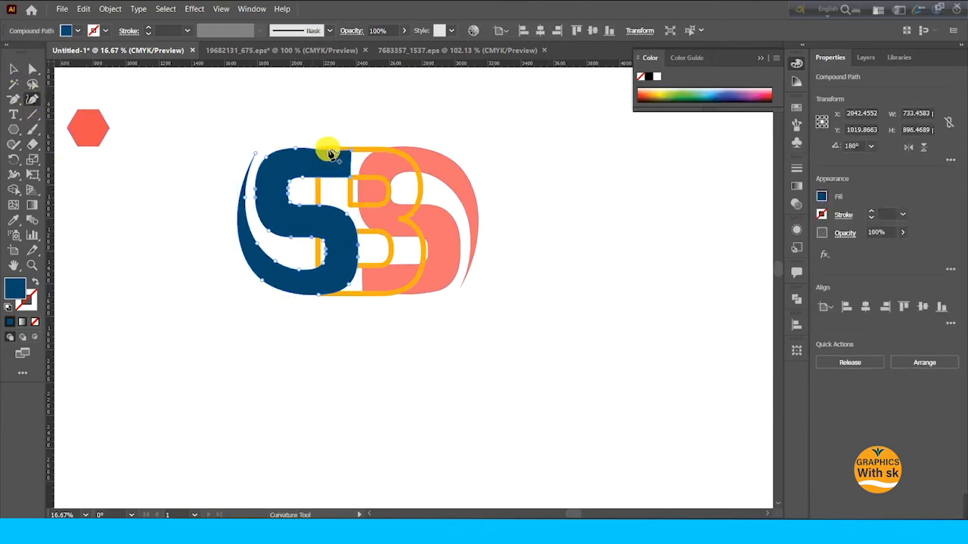
double_click(352, 152)
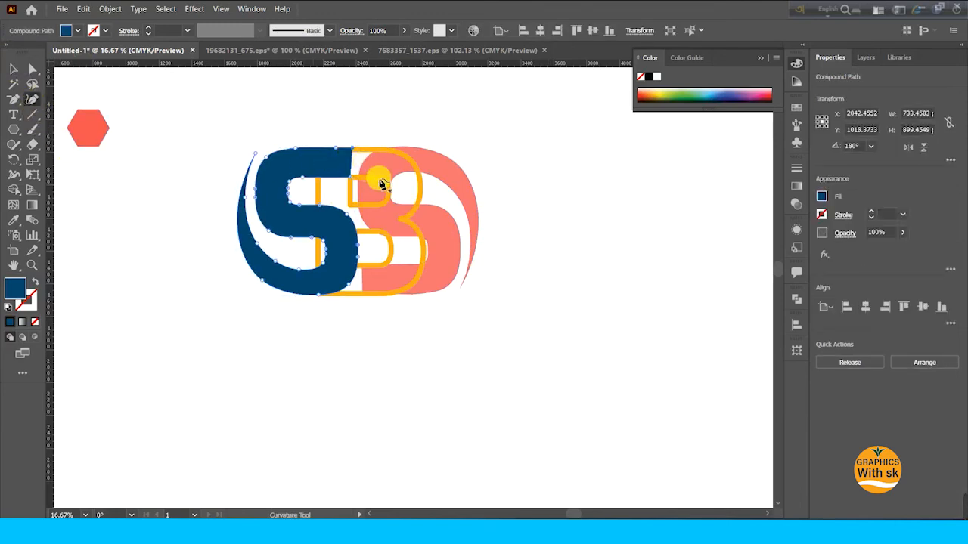
click(14, 69)
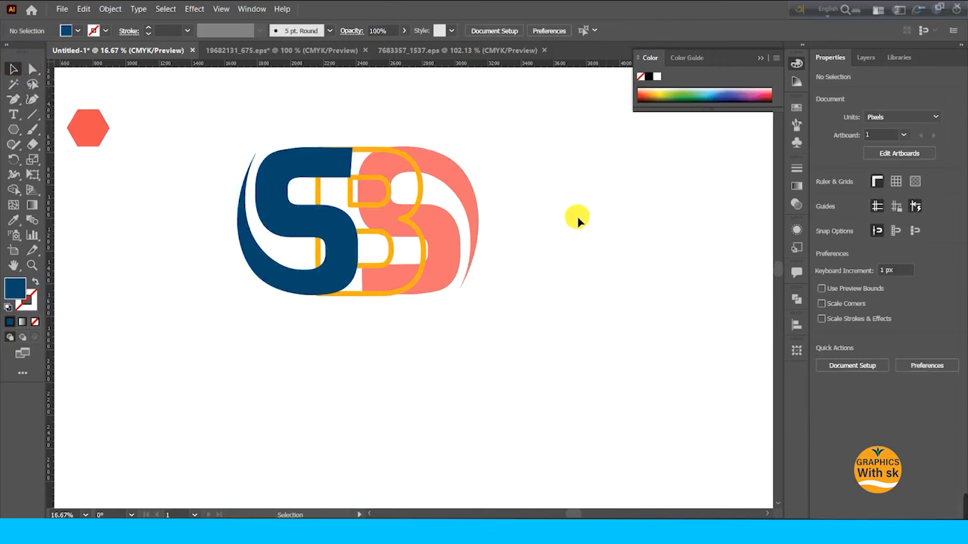
Spread the two S letters slightly apart over the outlined B, moving the salmon S right and the dark blue S left
mouse_move(446, 259)
mouse_down()
mouse_move(429, 263)
mouse_move(464, 257)
mouse_up()
mouse_move(342, 249)
mouse_down()
mouse_move(353, 254)
mouse_move(339, 255)
mouse_move(335, 244)
mouse_move(340, 255)
mouse_up()
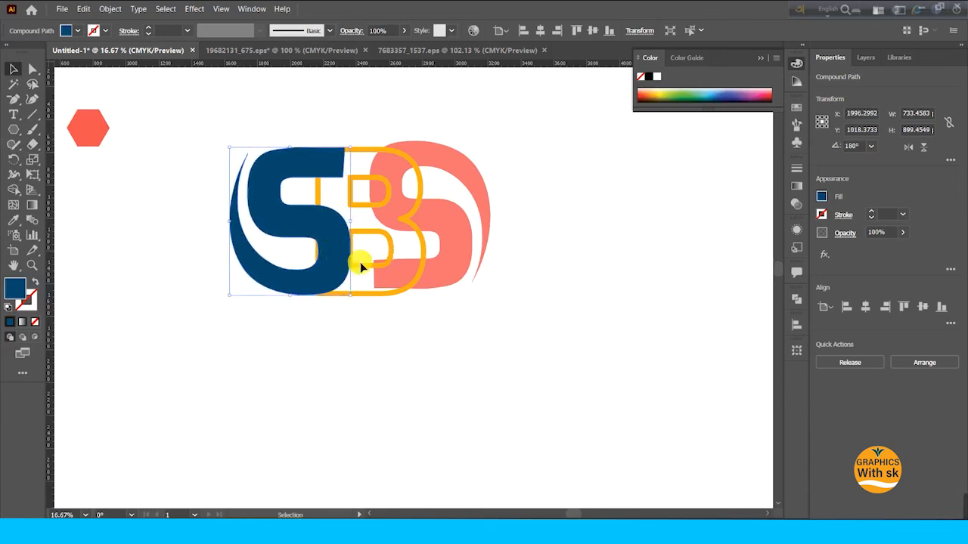
mouse_move(458, 256)
mouse_down()
mouse_move(471, 244)
mouse_move(449, 253)
mouse_move(464, 255)
mouse_up()
click(601, 268)
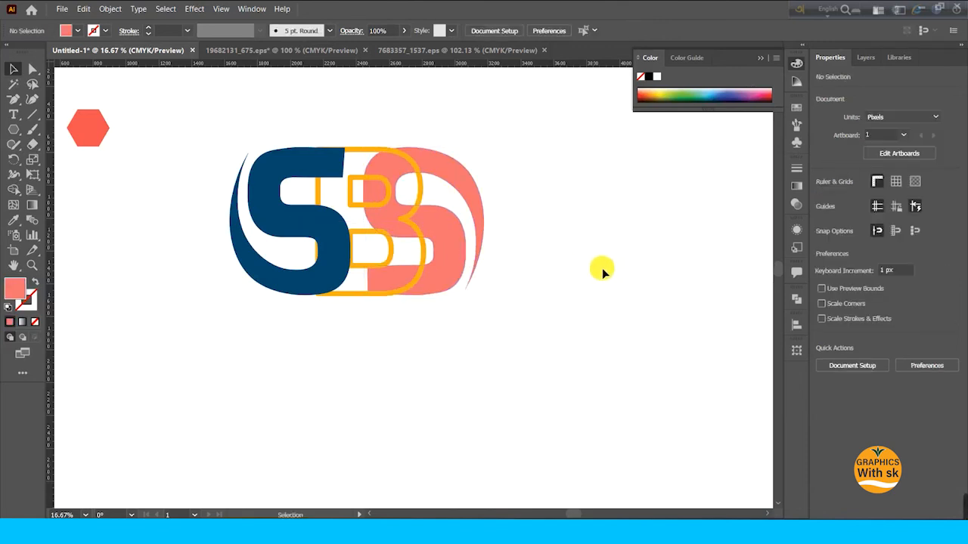
drag(250, 156, 529, 396)
click(428, 314)
drag(643, 352, 643, 352)
click(616, 282)
Change the dark blue S's fill to a slightly lighter blue
click(325, 245)
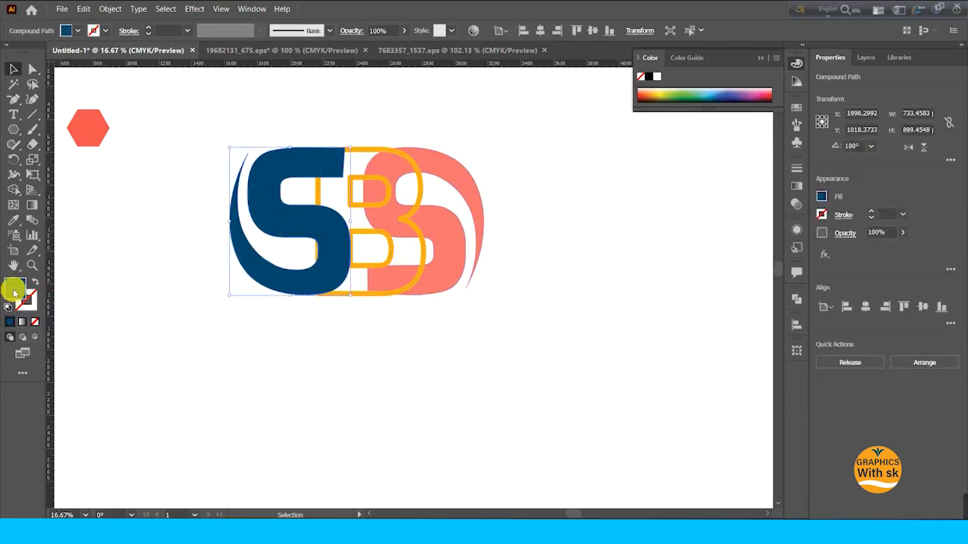
double_click(14, 288)
click(597, 186)
Group the blue S, the outlined B and the salmon S into one object
drag(491, 399, 363, 237)
right_click(363, 237)
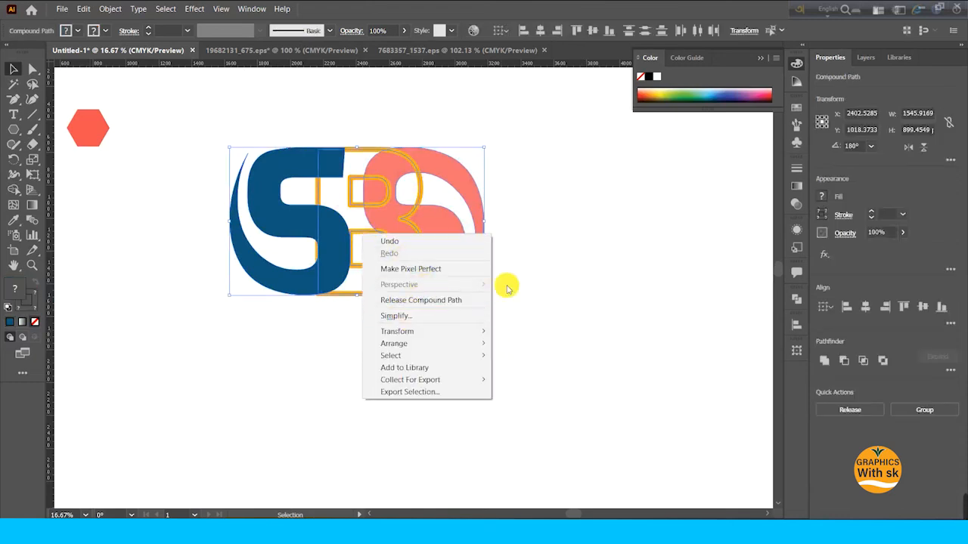
click(539, 265)
right_click(387, 247)
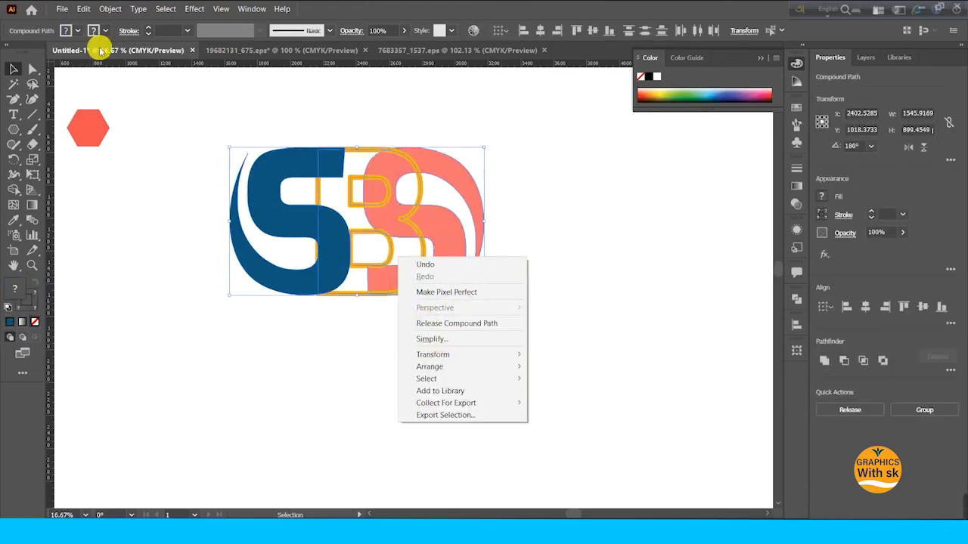
click(110, 9)
click(121, 64)
Delete the coral hexagon and move the grouped lettermark down and slightly left on the canvas
click(88, 133)
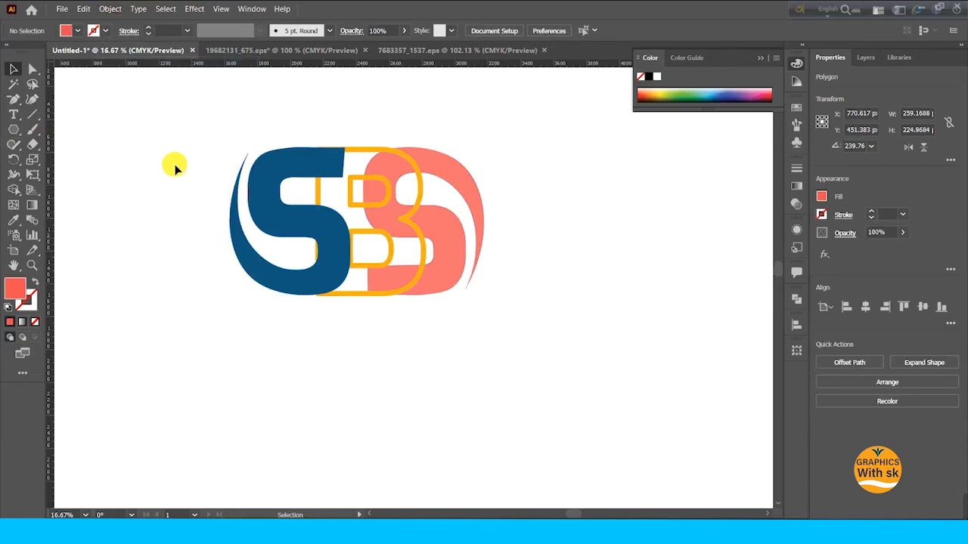
drag(318, 216, 290, 296)
click(537, 306)
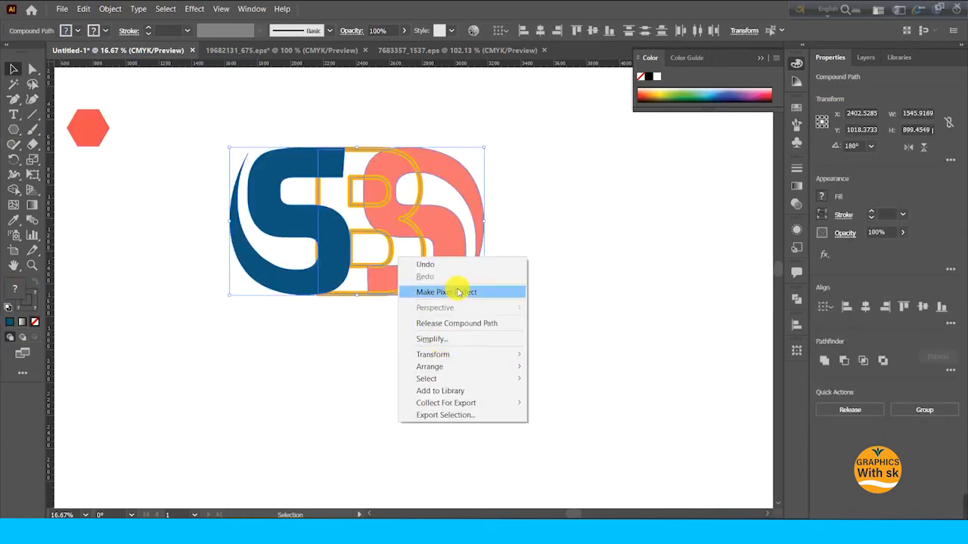
click(110, 9)
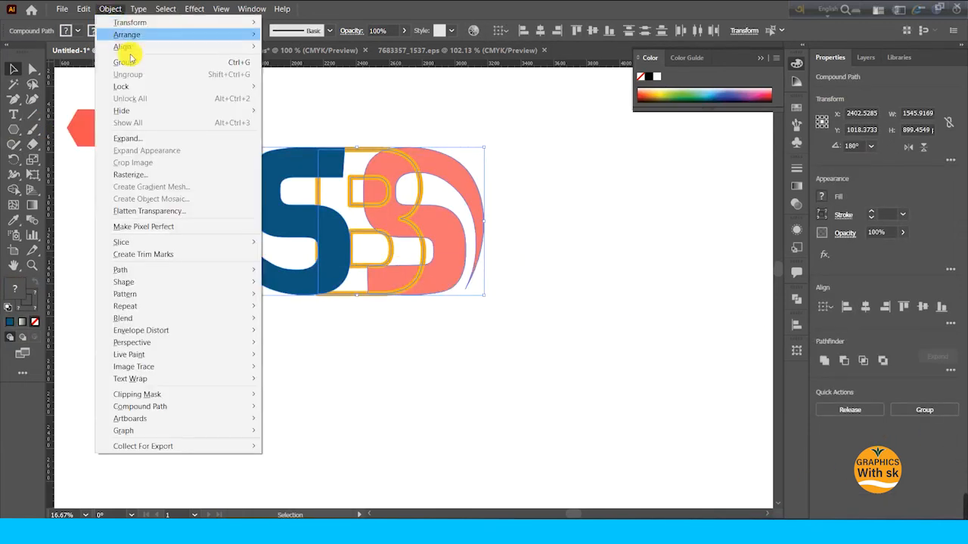
click(121, 64)
click(85, 134)
drag(318, 216, 288, 298)
click(546, 281)
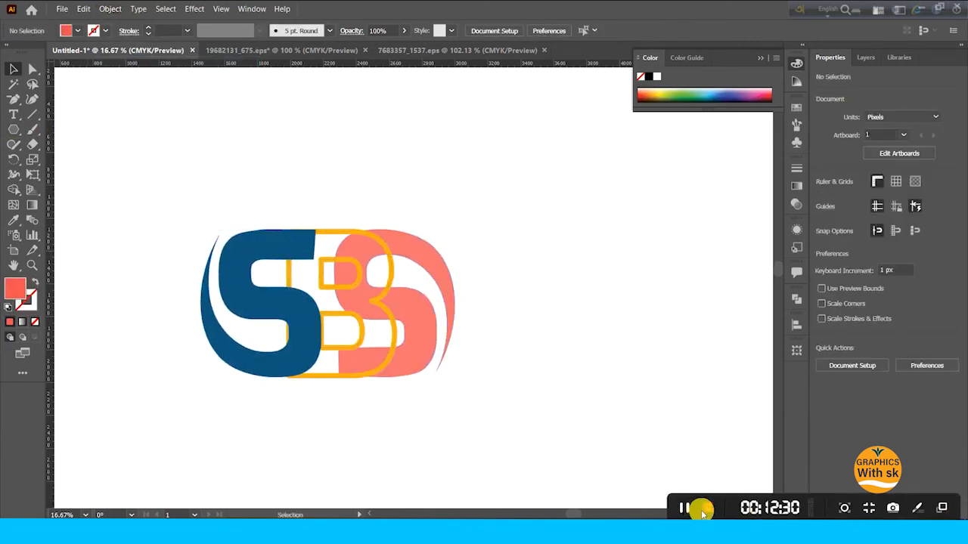